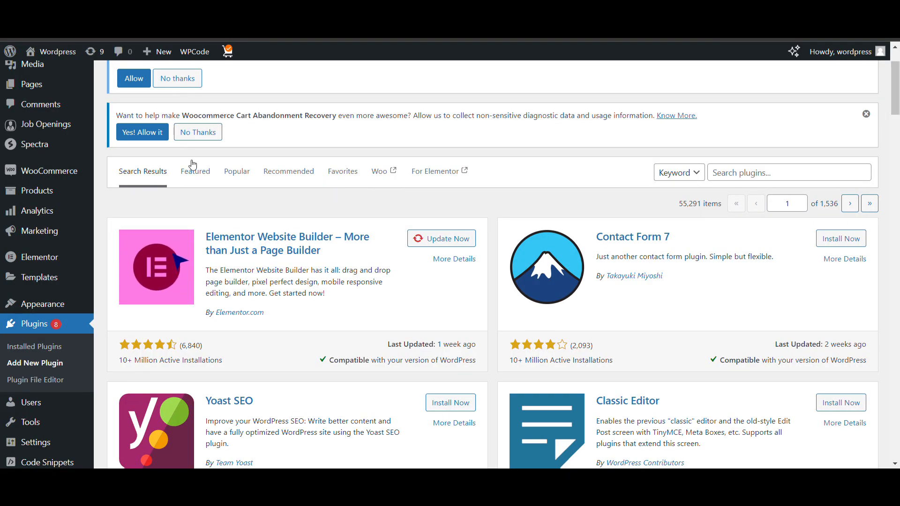
Search the plugin directory for "Deposits & Partial Payments for WooCommerce"
scroll(178, 164, "down", 1)
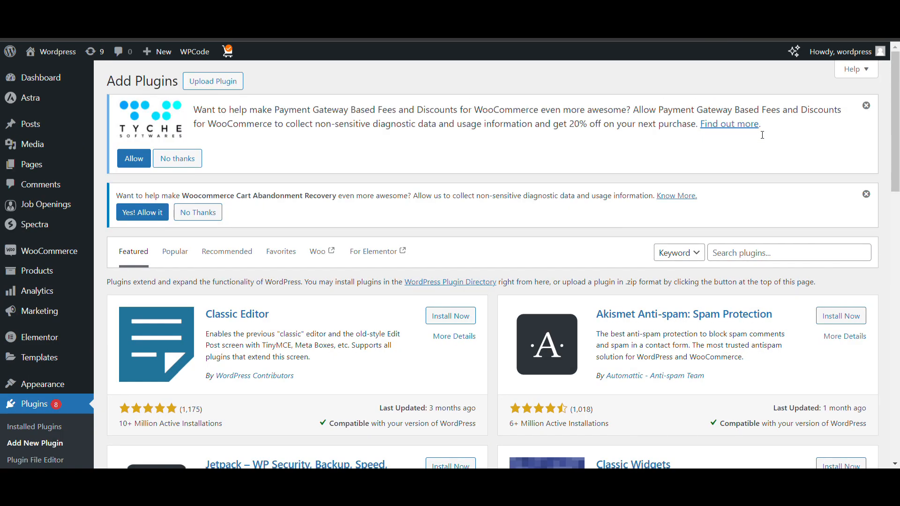
left_click(794, 248)
key("ctrl+v")
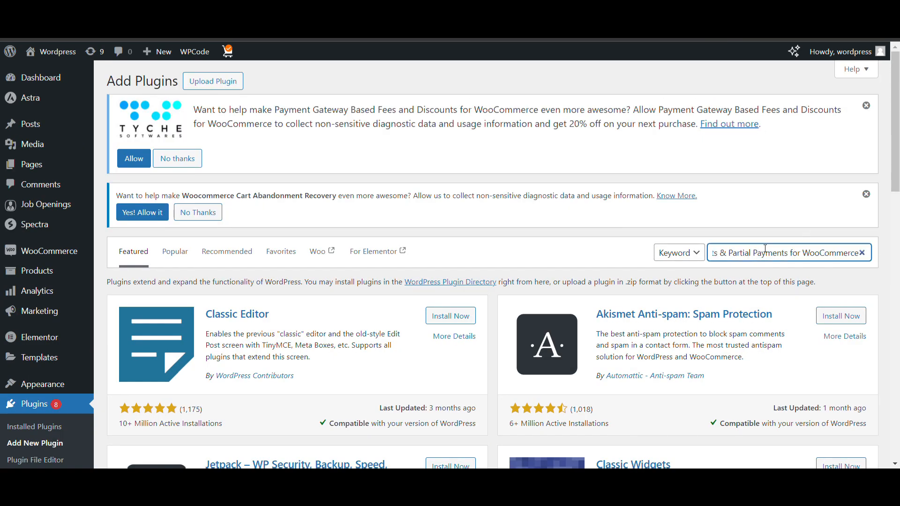
key("ctrl+Left")
key("ctrl+Left")
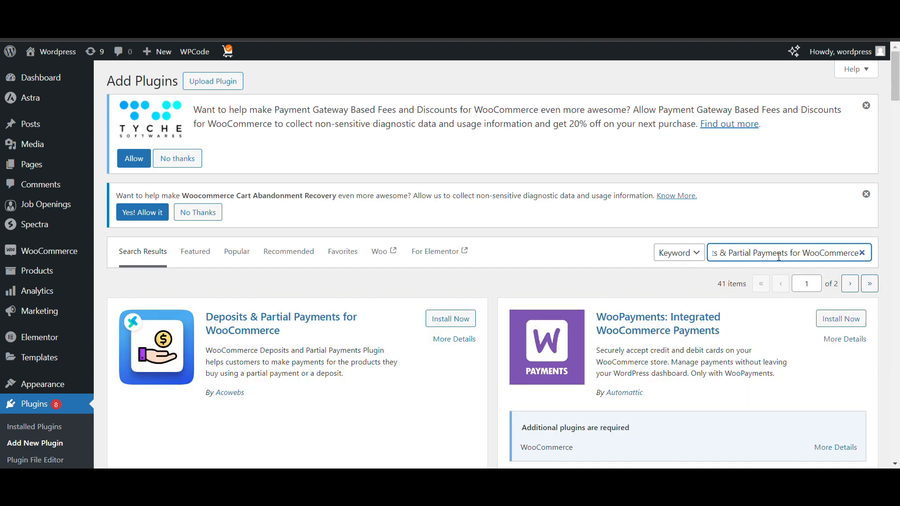
Install and activate the Deposits & Partial Payments for WooCommerce plugin by Acowebs
scroll(582, 316, "down", 3)
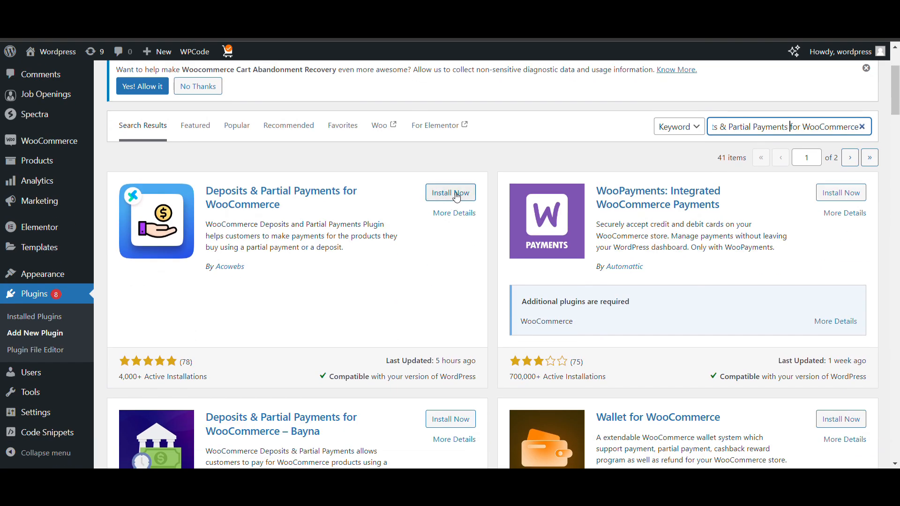
left_click(457, 198)
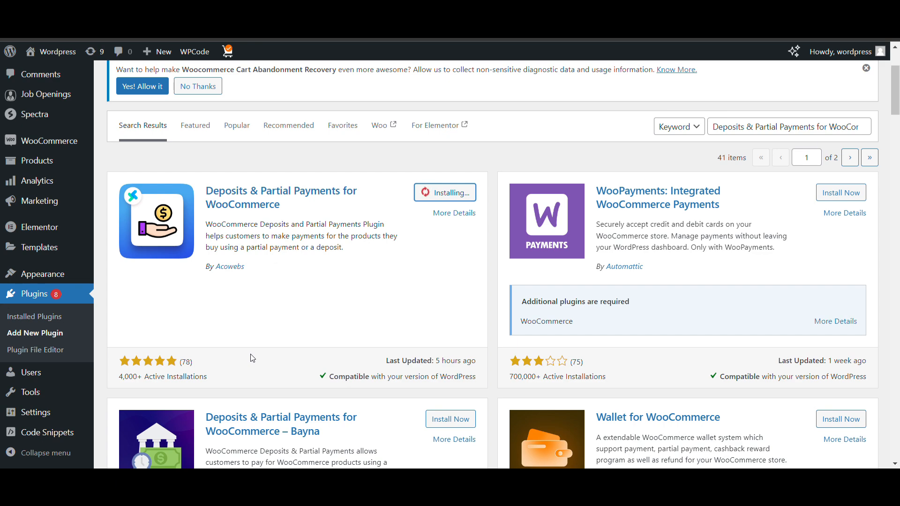
scroll(251, 357, "down", 3)
scroll(250, 351, "up", 4)
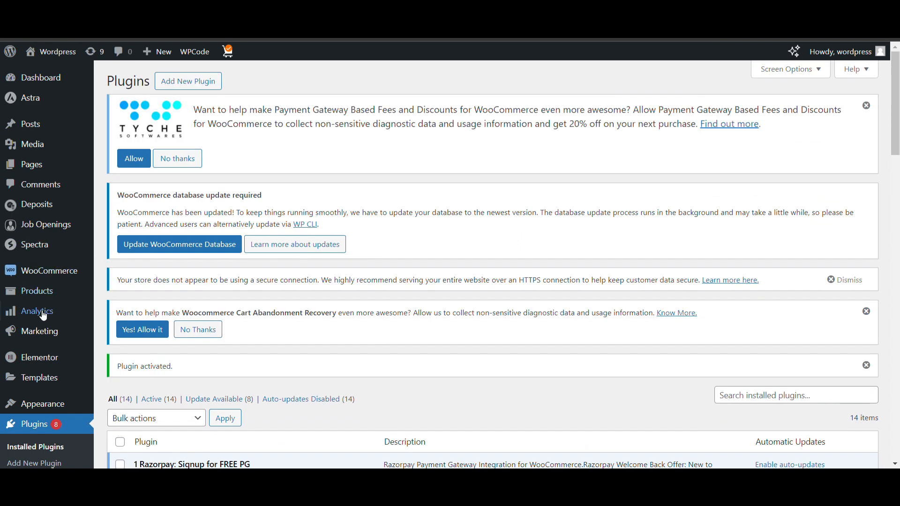
Open the Deposits plugin's general settings and enable deposits
mouse_move(76, 283)
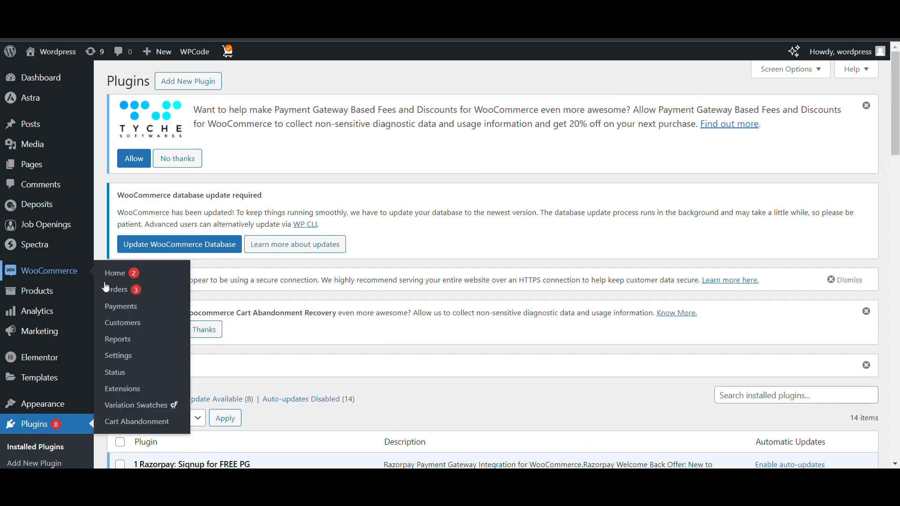
left_click(125, 357)
mouse_move(43, 248)
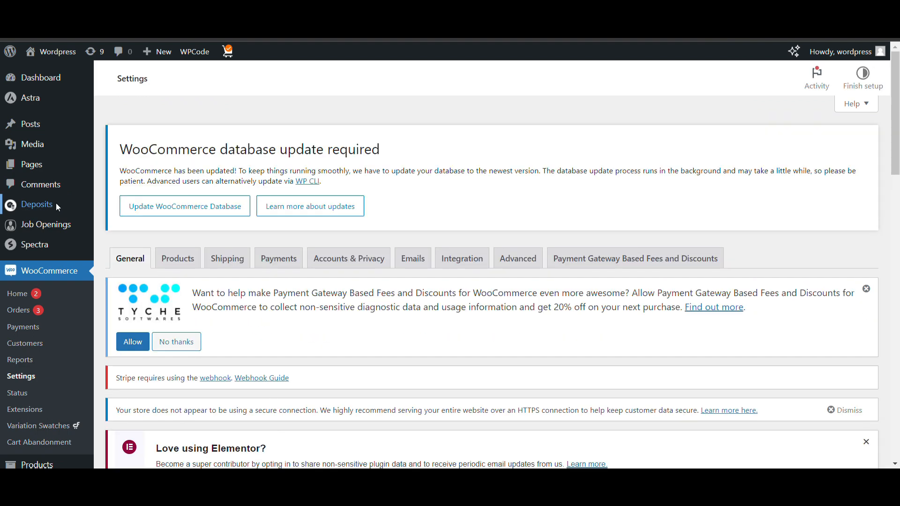
left_click(37, 204)
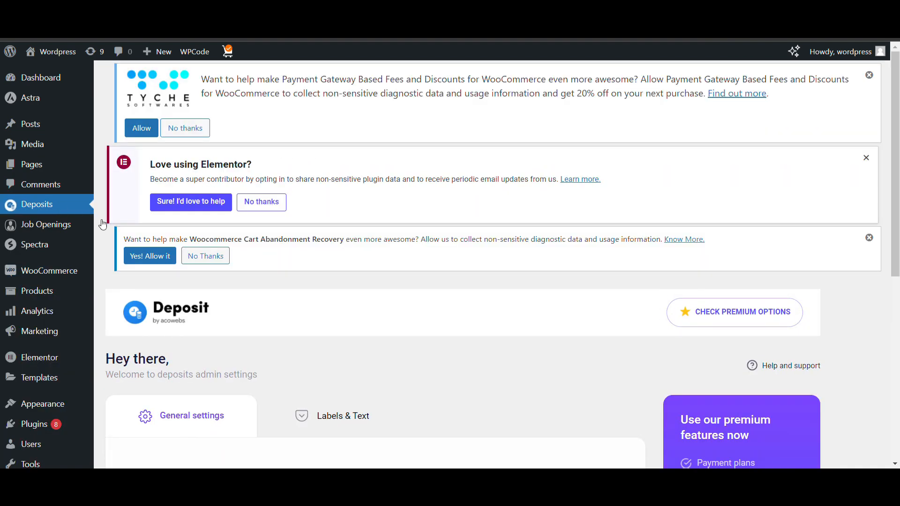
scroll(123, 236, "down", 3)
scroll(185, 206, "down", 3)
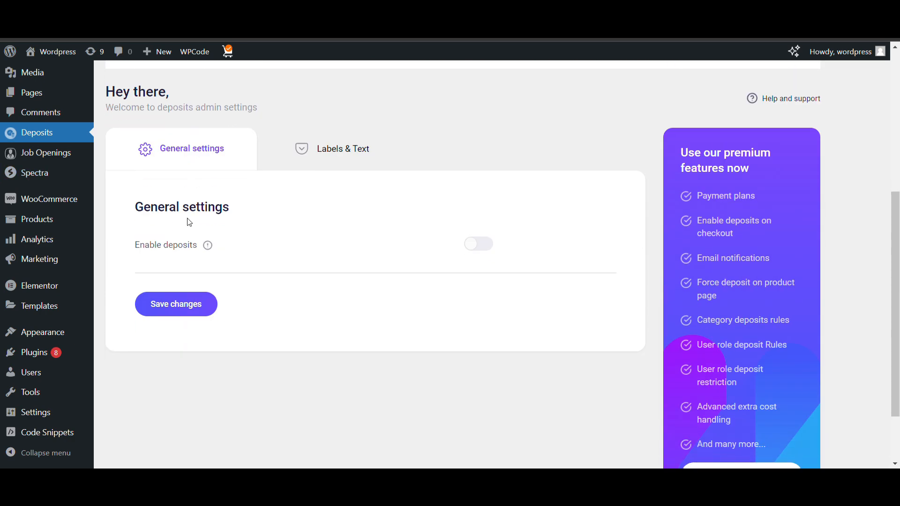
left_click(179, 253)
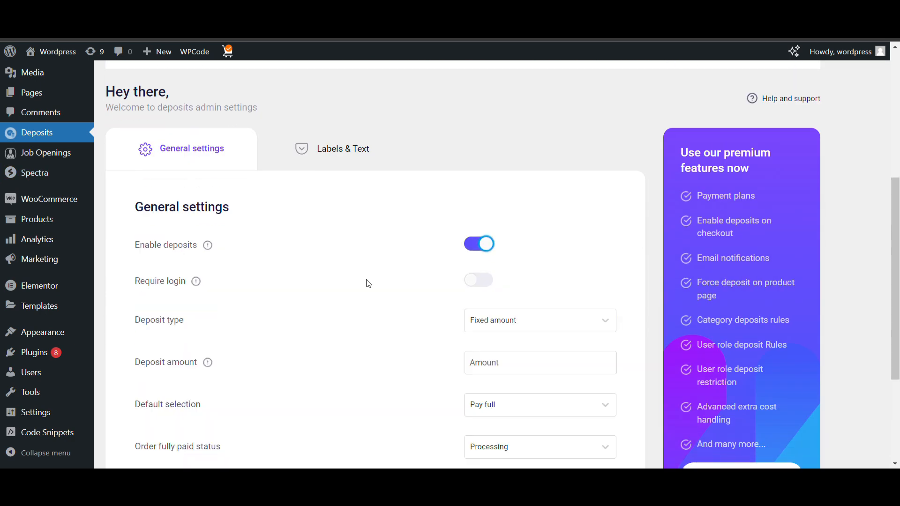
Set the deposit type to Percentage in the general settings, with the login requirement switched off
scroll(368, 281, "down", 2)
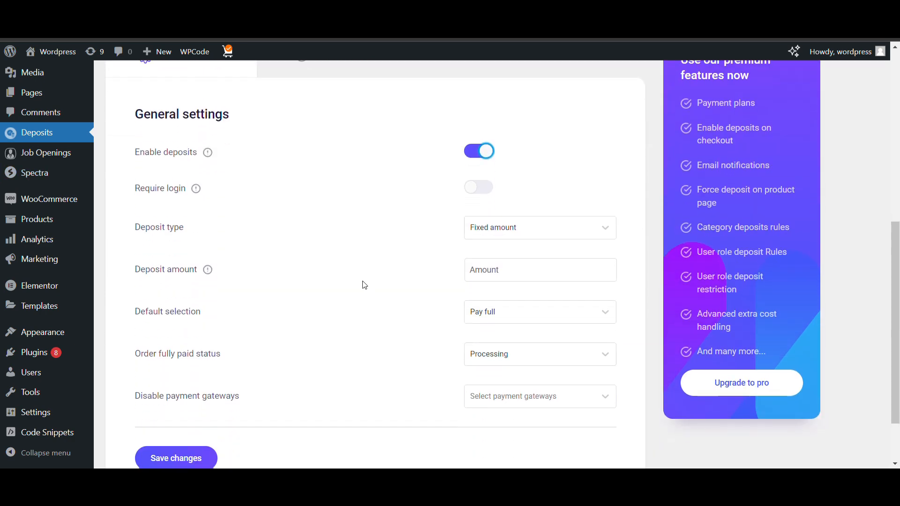
left_click(483, 190)
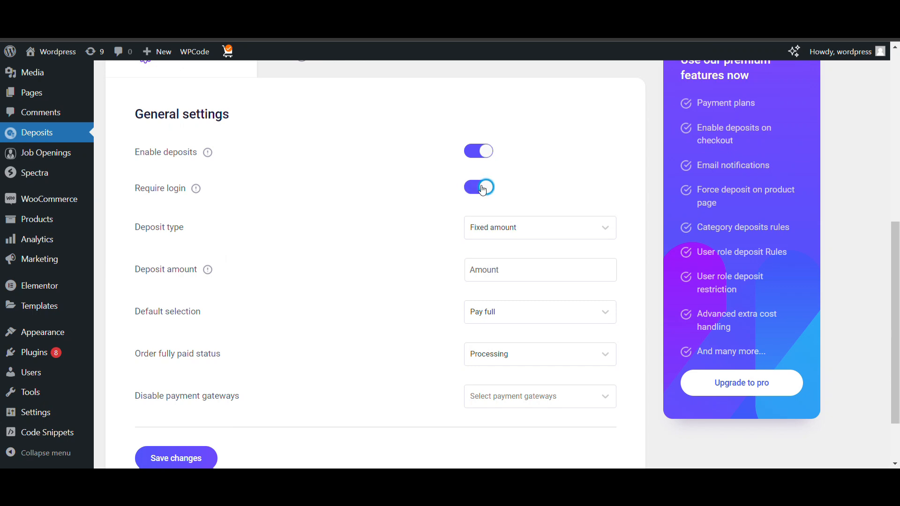
left_click(482, 189)
left_click(495, 222)
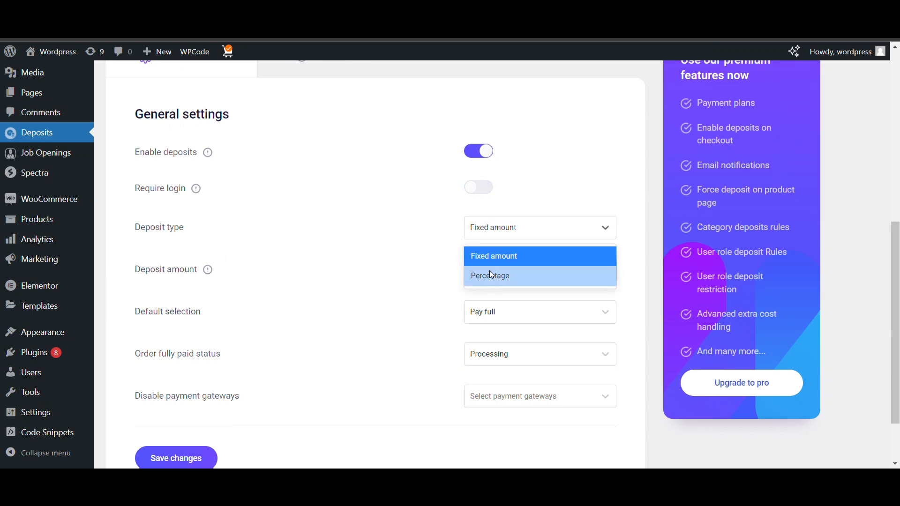
left_click(492, 275)
left_click(535, 230)
left_click(511, 252)
left_click(533, 228)
left_click(520, 270)
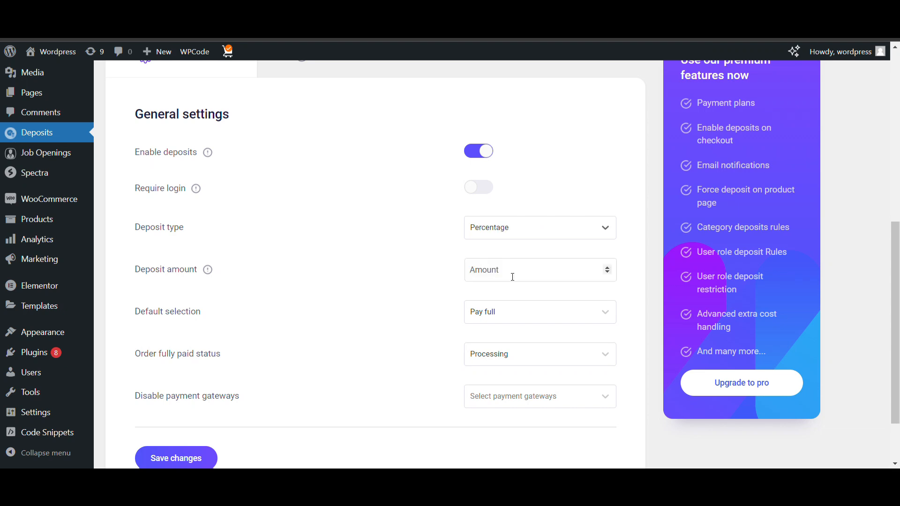
Set the deposit amount to 50
left_click(507, 276)
type("4")
key("BackSpace")
type("50")
Try Pay deposit as the default selection, return it to Pay full, and view the order fully paid status options
left_click(467, 314)
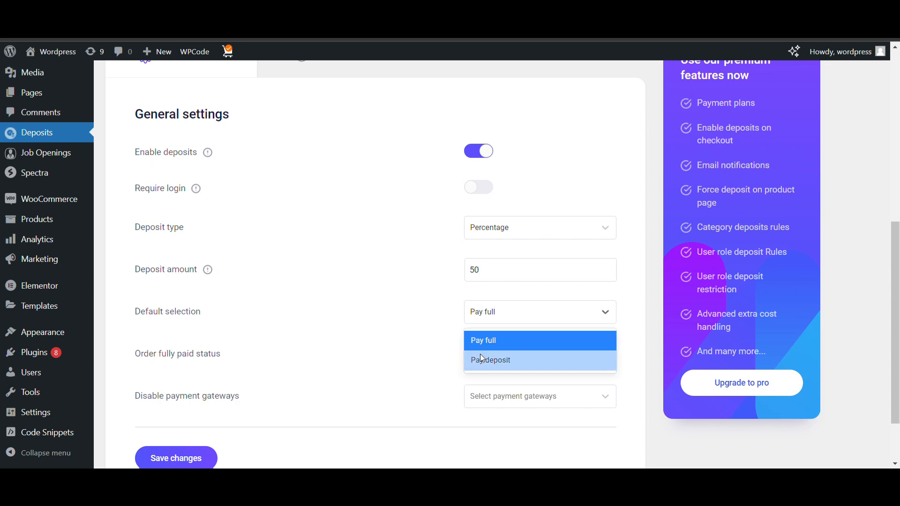
left_click(480, 359)
left_click(477, 320)
left_click(492, 340)
scroll(418, 316, "down", 2)
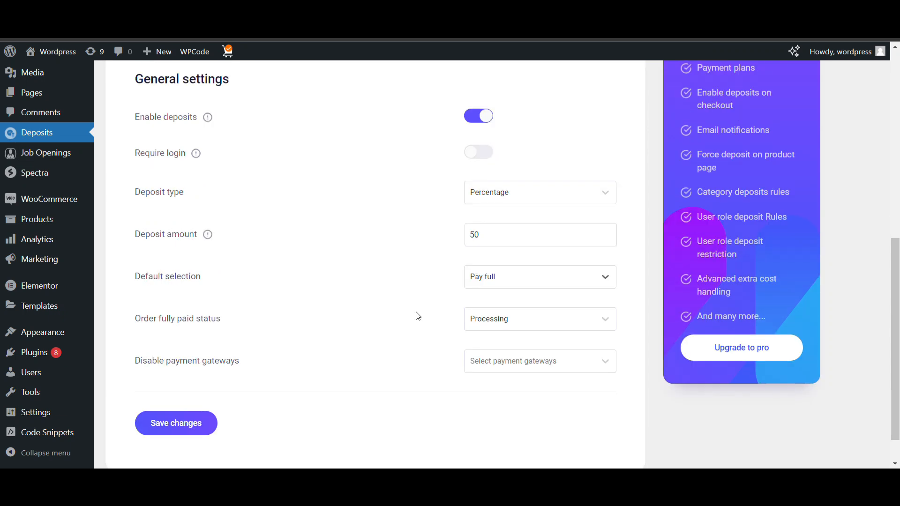
left_click(498, 280)
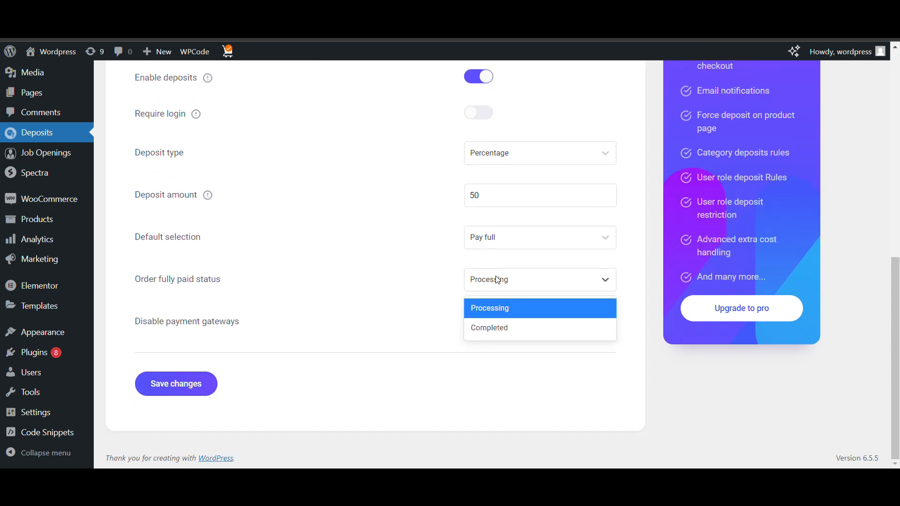
left_click(498, 280)
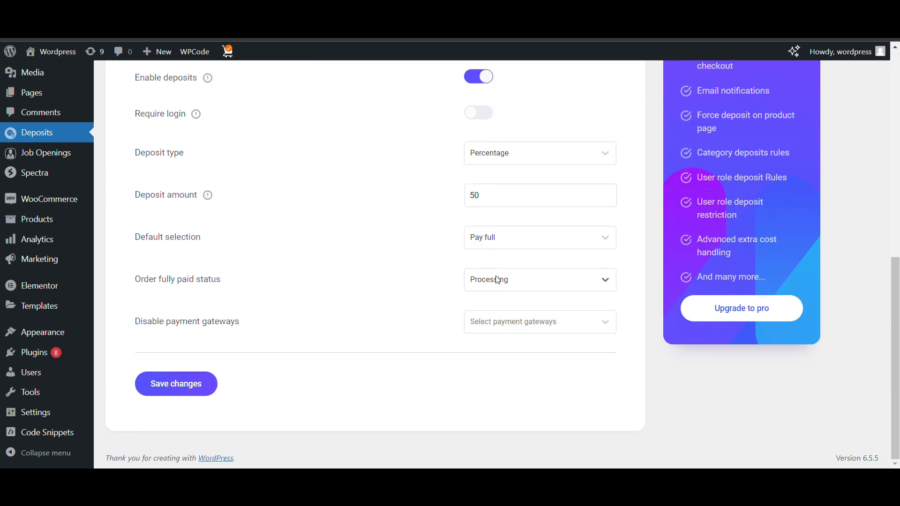
Add Cash on delivery to the disabled payment gateways for deposits and save the changes
left_click(491, 323)
scroll(493, 333, "down", 1)
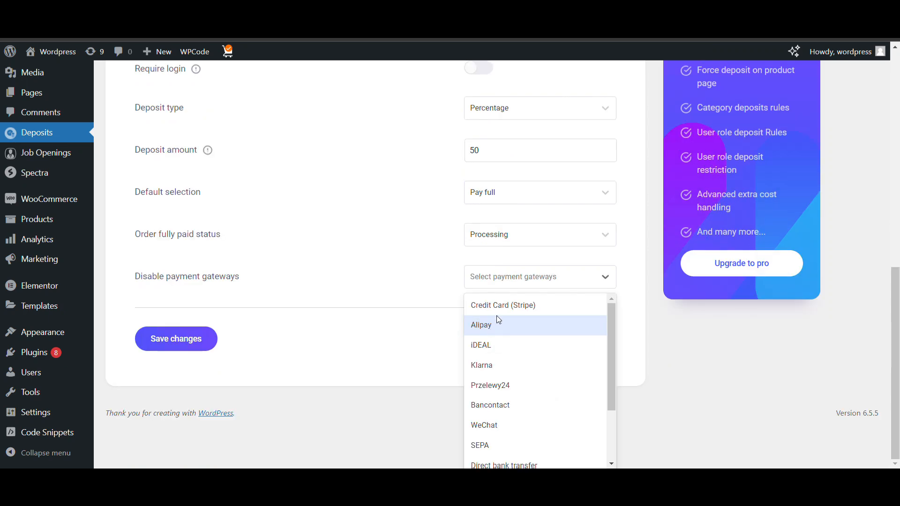
scroll(492, 362, "down", 2)
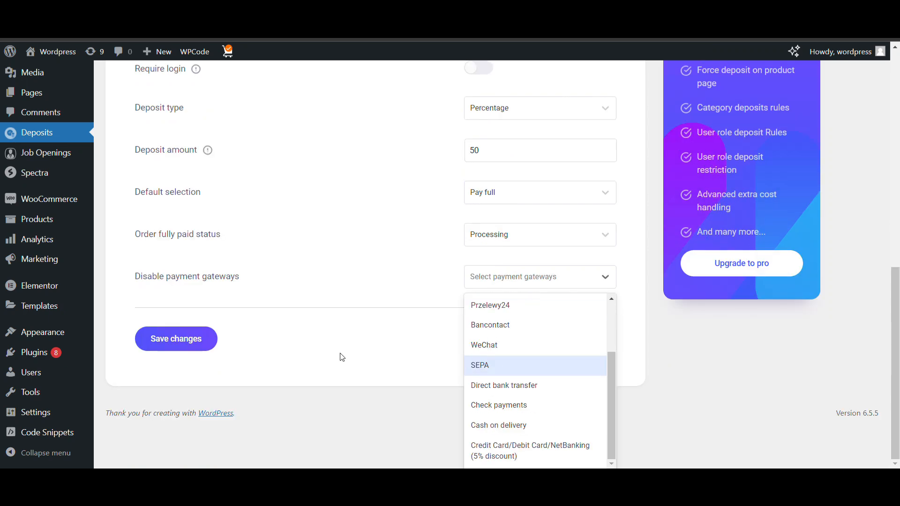
left_click(509, 427)
left_click(190, 391)
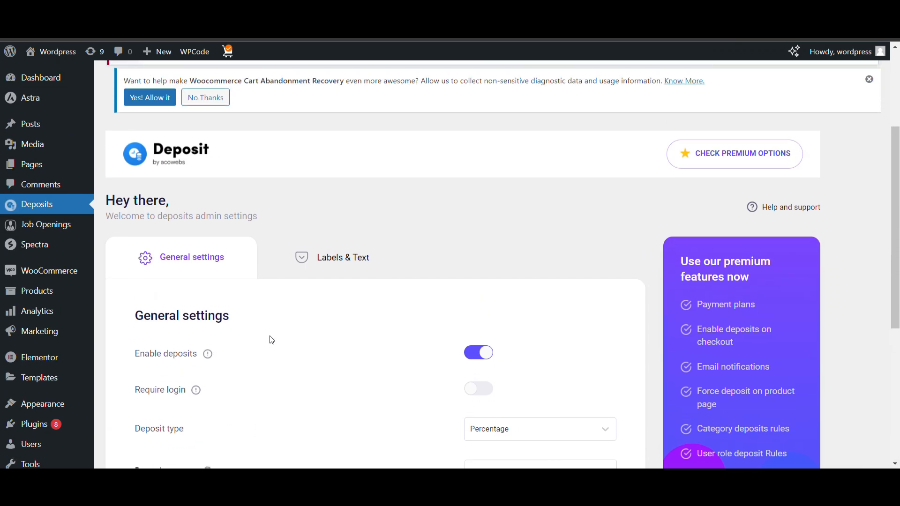
Examine the deposit selection, checkout and order wording under Labels & Text, and return to the general settings
left_click(317, 322)
scroll(317, 324, "down", 4)
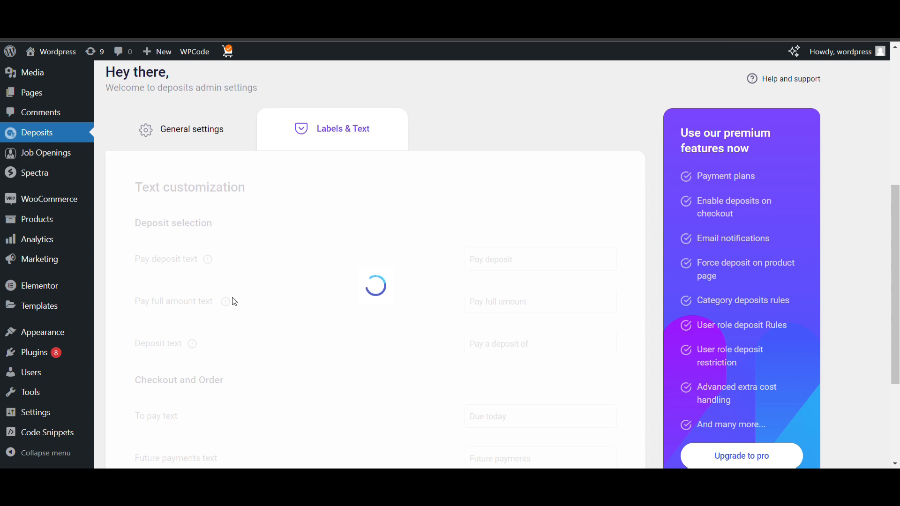
scroll(498, 189, "down", 2)
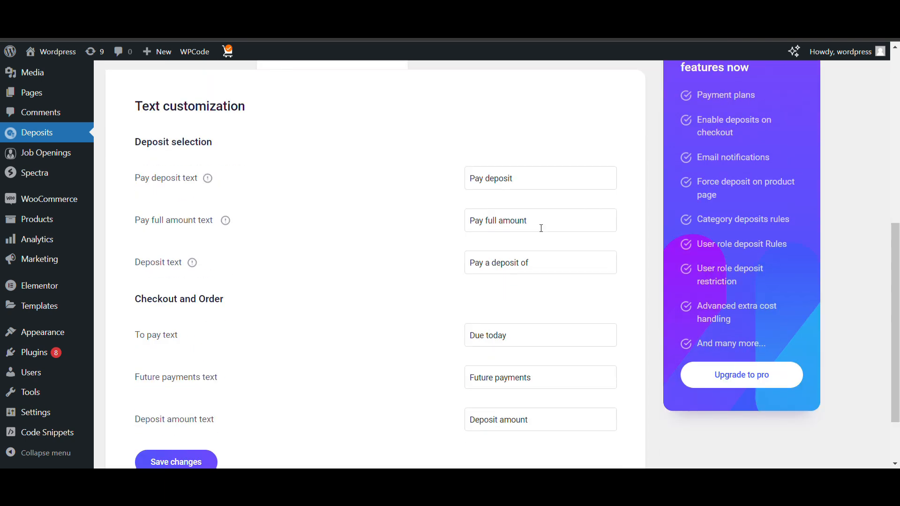
scroll(446, 304, "down", 2)
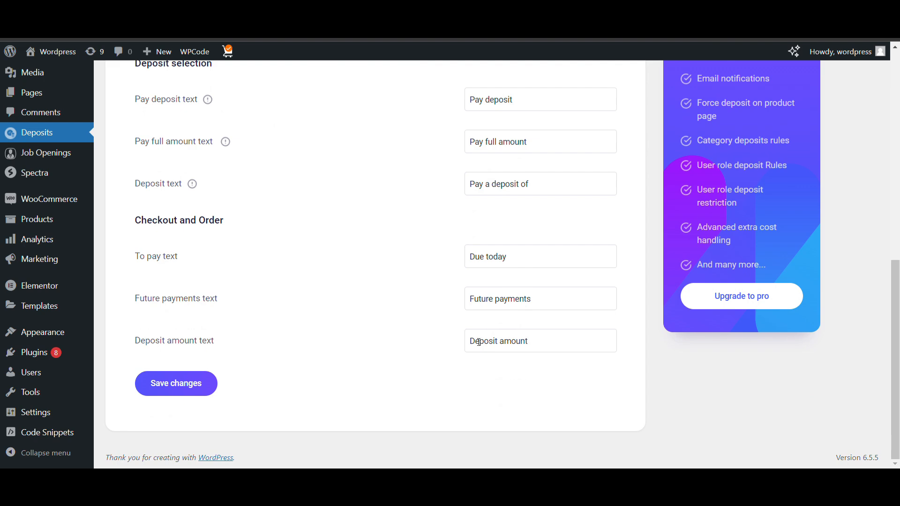
scroll(510, 333, "up", 8)
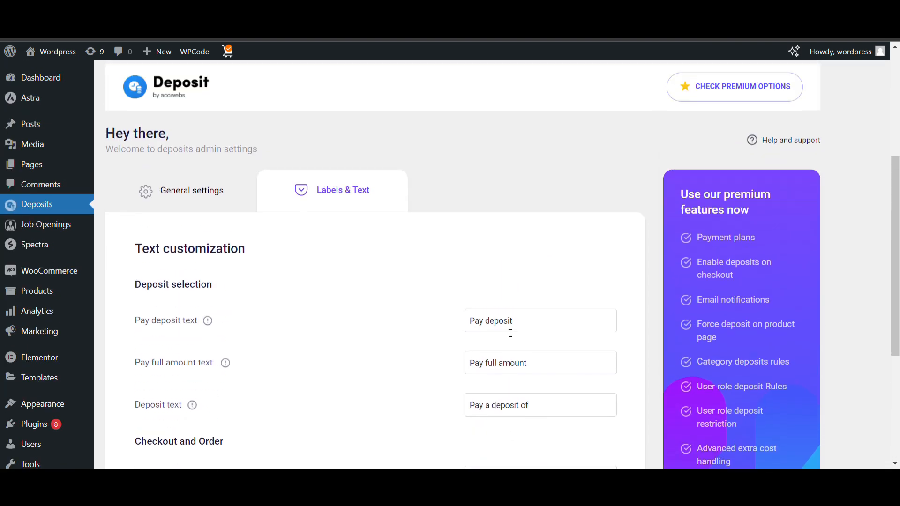
scroll(472, 332, "down", 1)
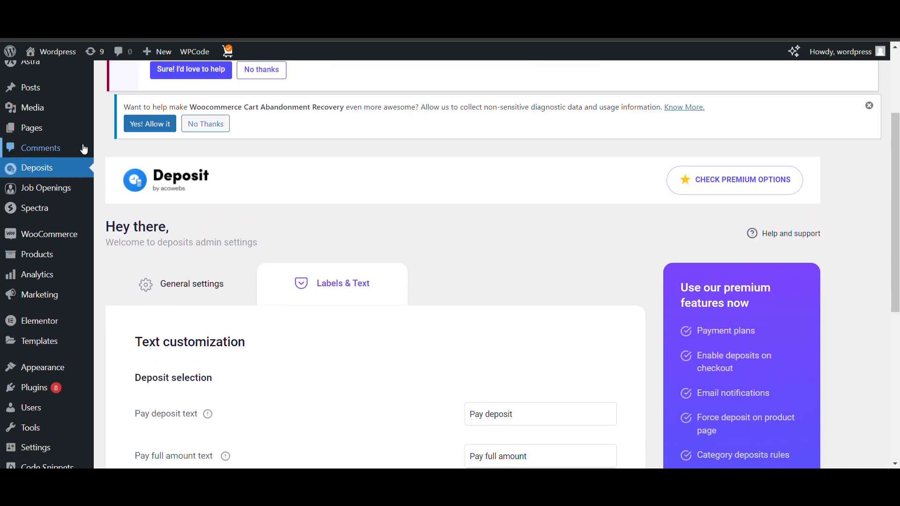
scroll(311, 169, "down", 4)
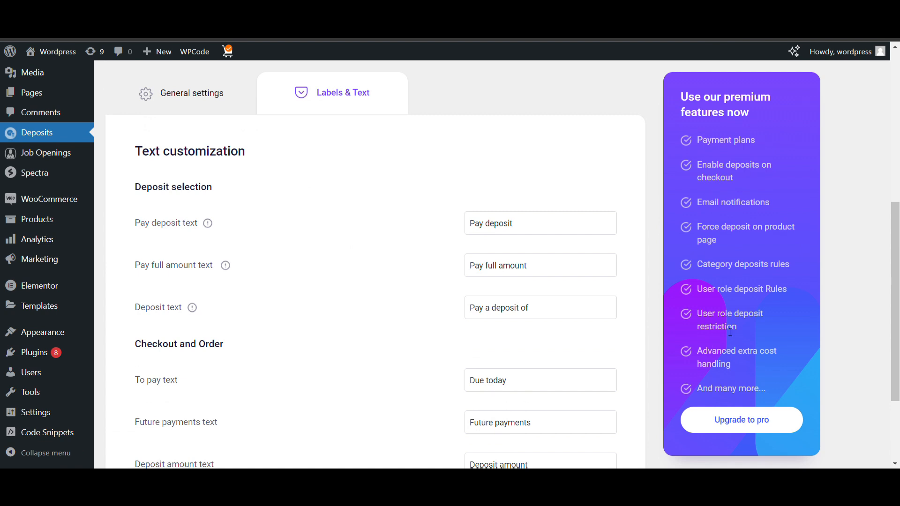
left_click(180, 88)
Visit the storefront and open the Green Soil Lotus product page
mouse_move(61, 58)
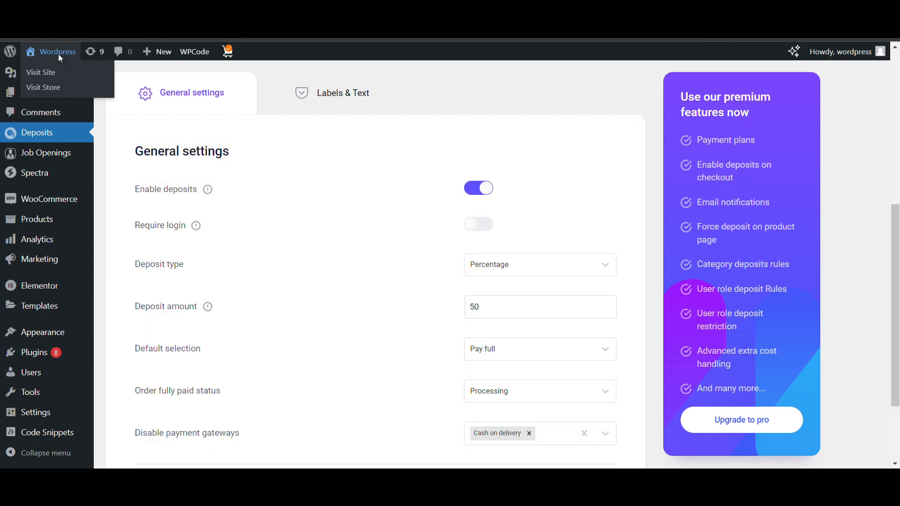
left_click(59, 52)
scroll(261, 195, "down", 10)
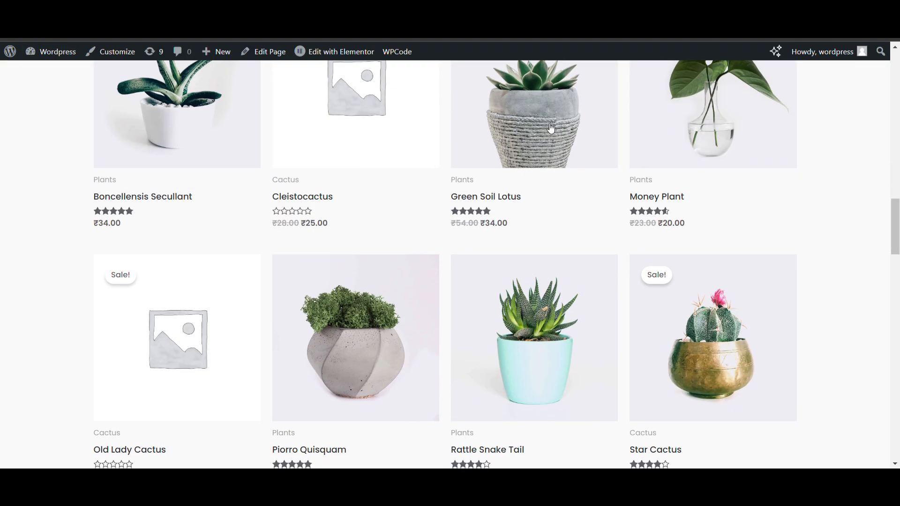
left_click(547, 123)
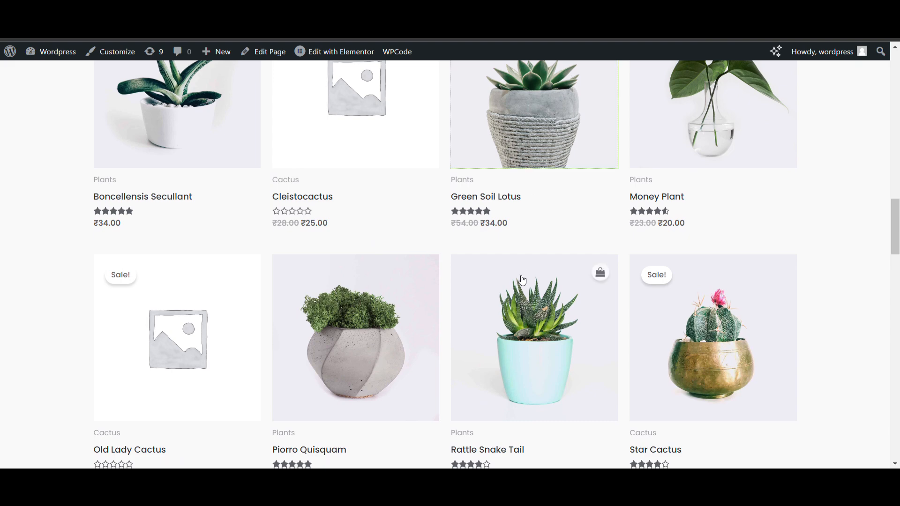
scroll(523, 278, "down", 4)
scroll(519, 225, "up", 2)
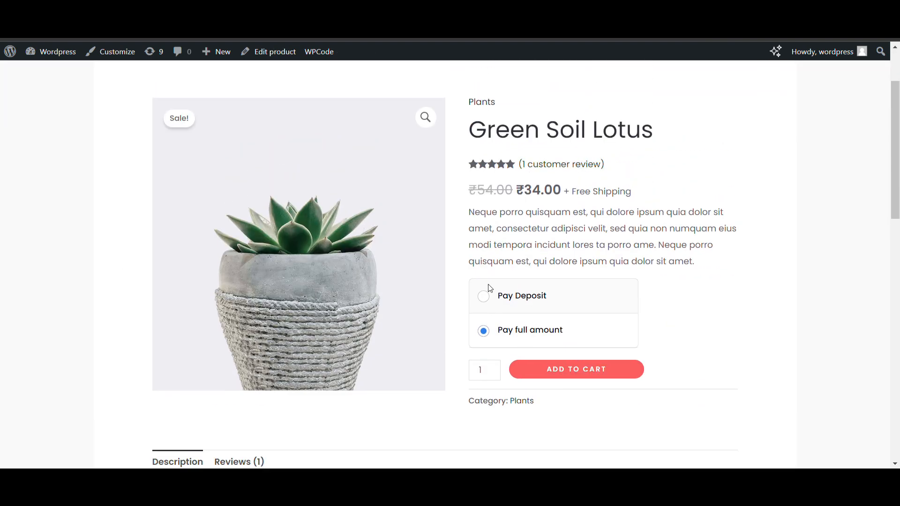
Select the Pay Deposit option for Green Soil Lotus and highlight its sale price
left_click(509, 301)
scroll(513, 284, "down", 1)
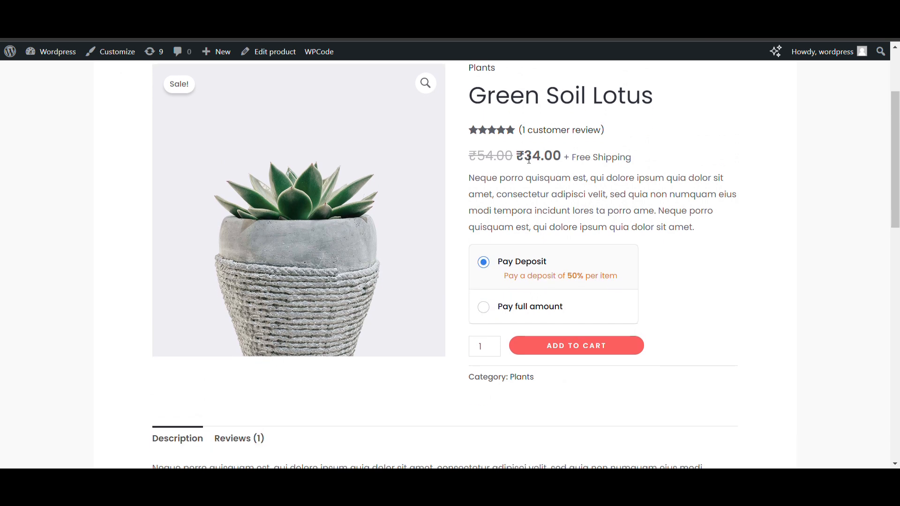
left_click_drag(529, 160, 546, 159)
Open the shopping cart, remove Boncellensis Secullant from it, and return to the Green Soil Lotus page
scroll(547, 159, "up", 4)
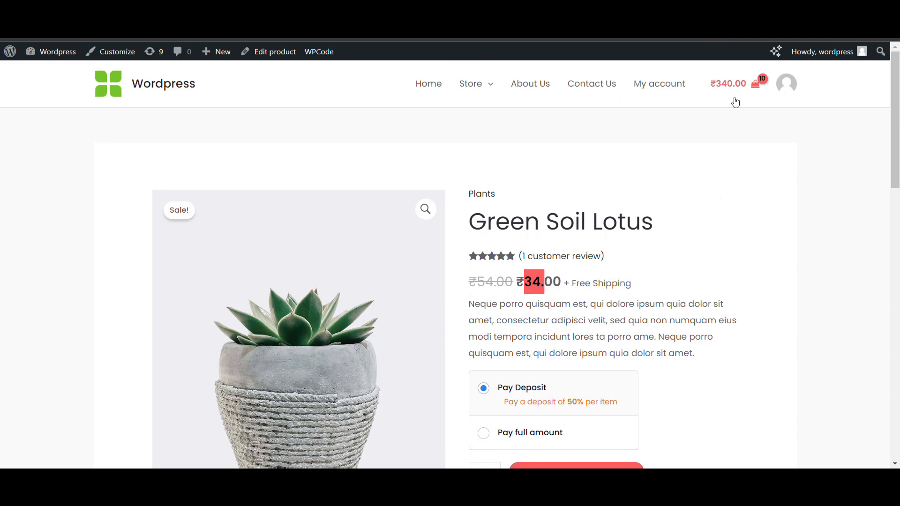
left_click(763, 86)
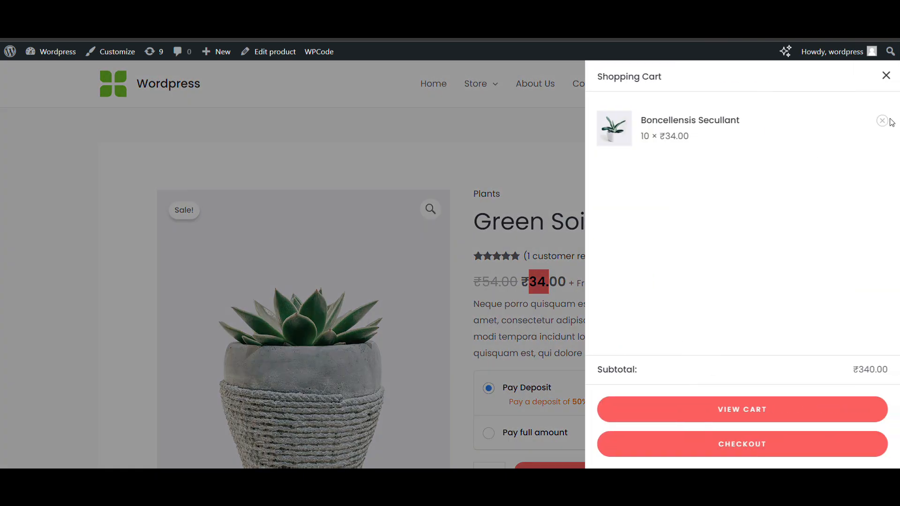
left_click(883, 121)
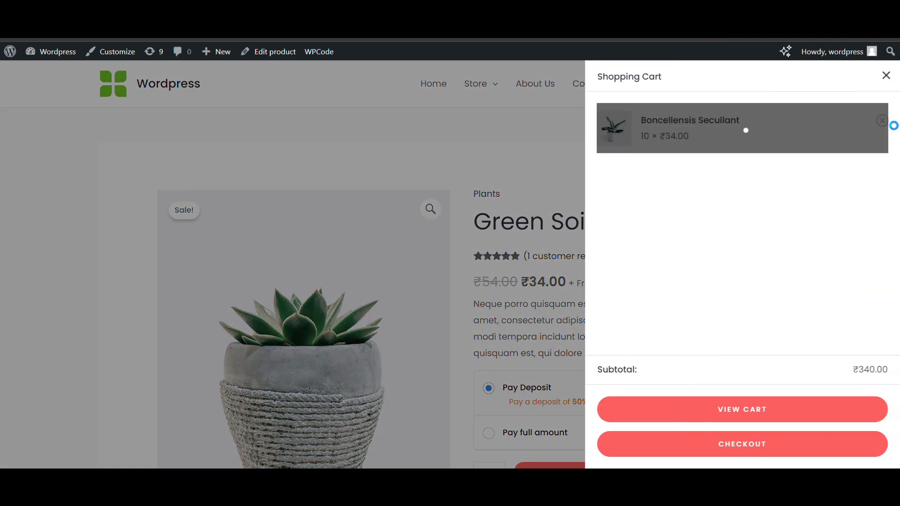
left_click(545, 213)
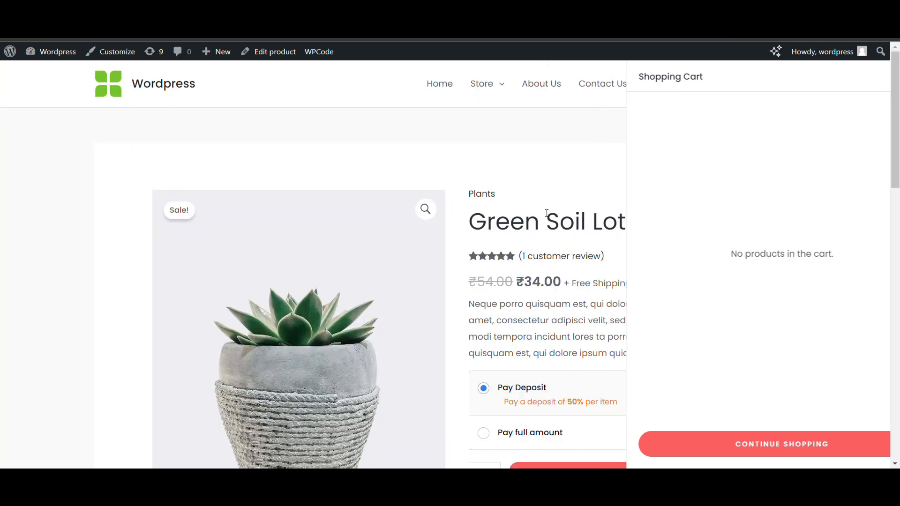
Add one Green Soil Lotus to the cart with Pay Deposit selected, and highlight its deposit amount in the cart
scroll(545, 213, "down", 4)
scroll(511, 230, "up", 1)
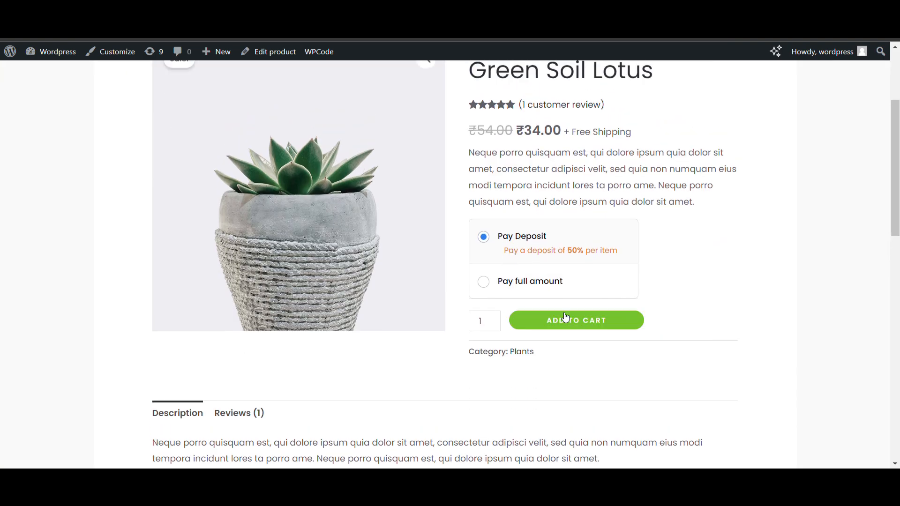
scroll(626, 281, "up", 2)
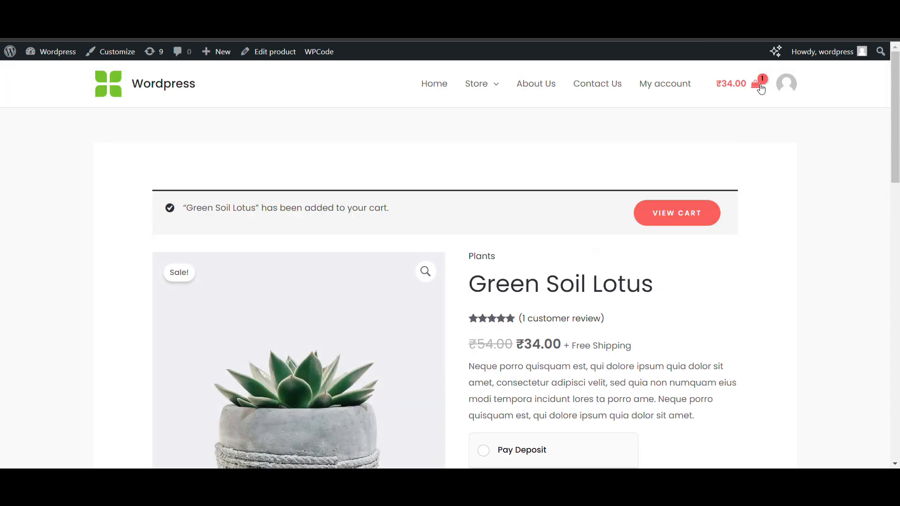
left_click(761, 88)
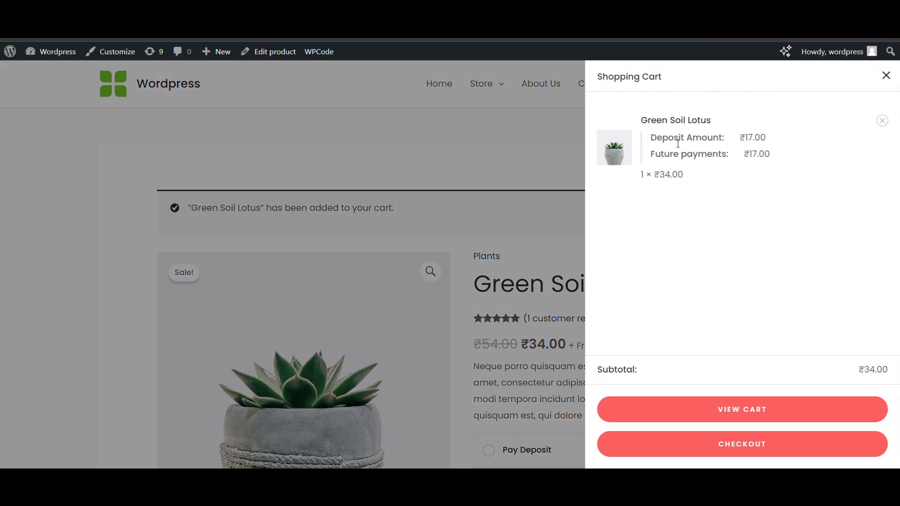
left_click_drag(659, 142, 758, 145)
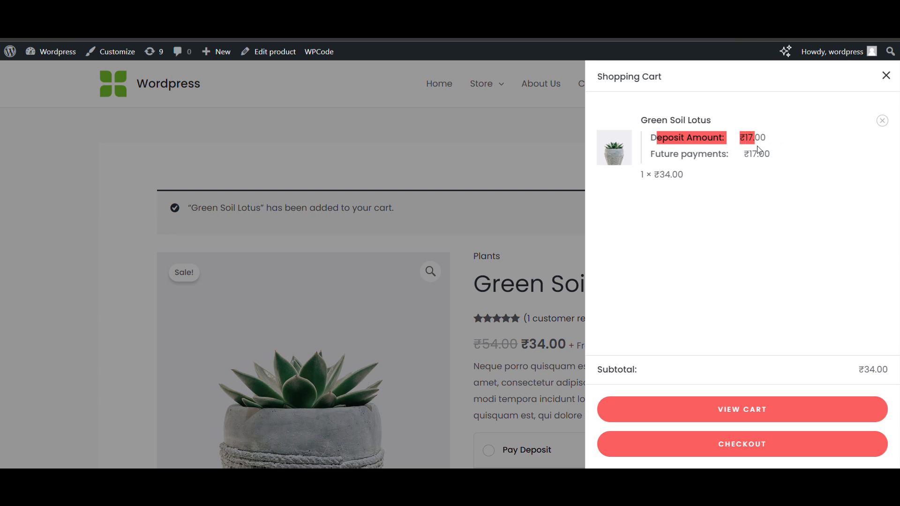
Proceed to checkout and review the deposit breakdown, the amount due today, future payments and the offered payment method
left_click(707, 444)
scroll(615, 387, "down", 4)
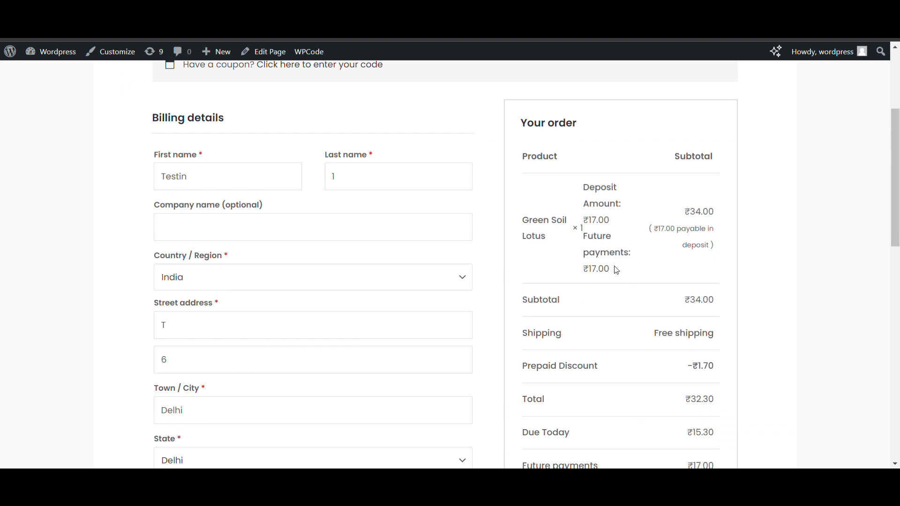
left_click_drag(590, 188, 625, 239)
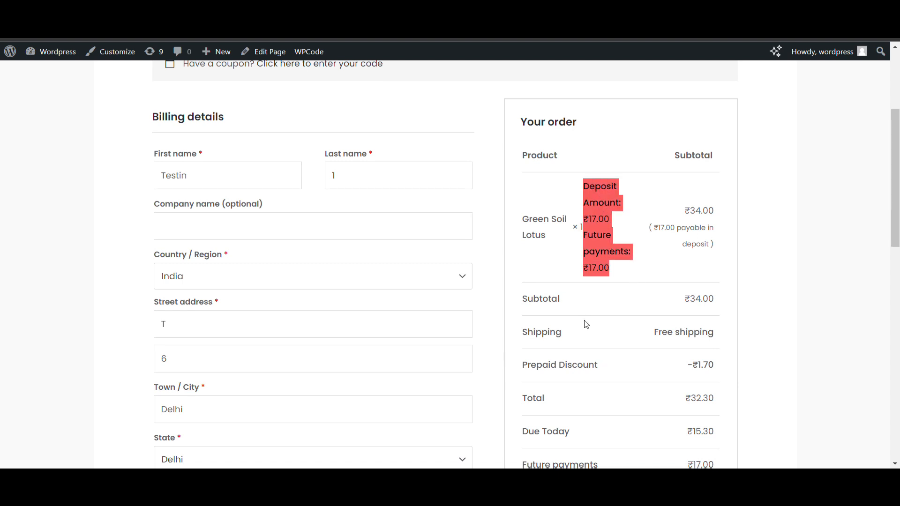
scroll(694, 233, "down", 2)
scroll(694, 233, "down", 1)
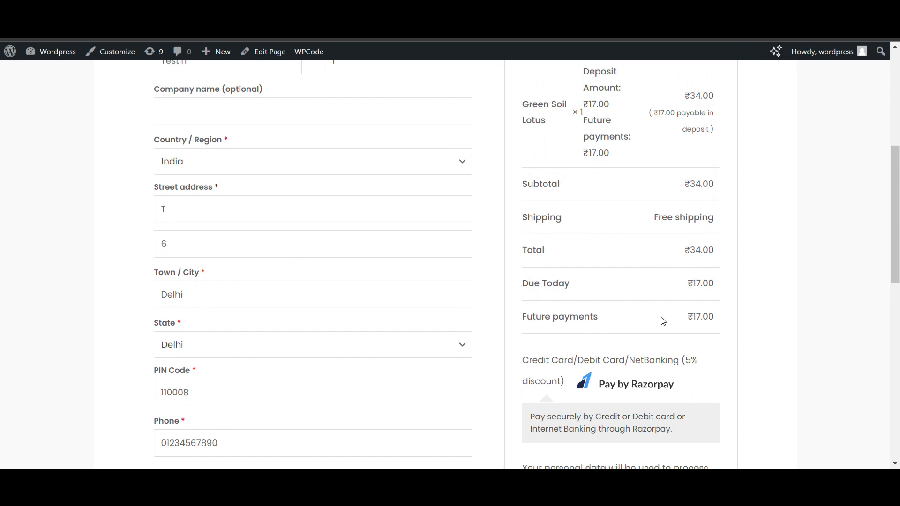
scroll(656, 274, "down", 4)
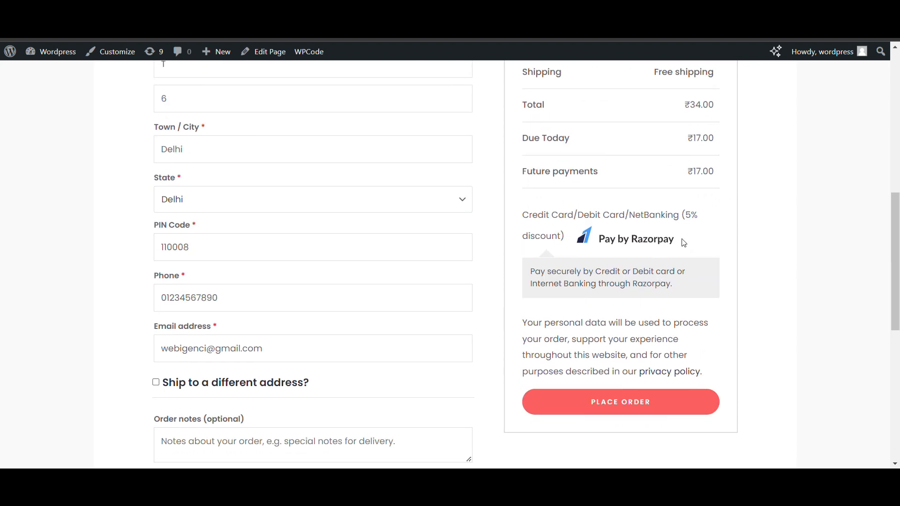
scroll(683, 243, "up", 2)
scroll(708, 181, "down", 4)
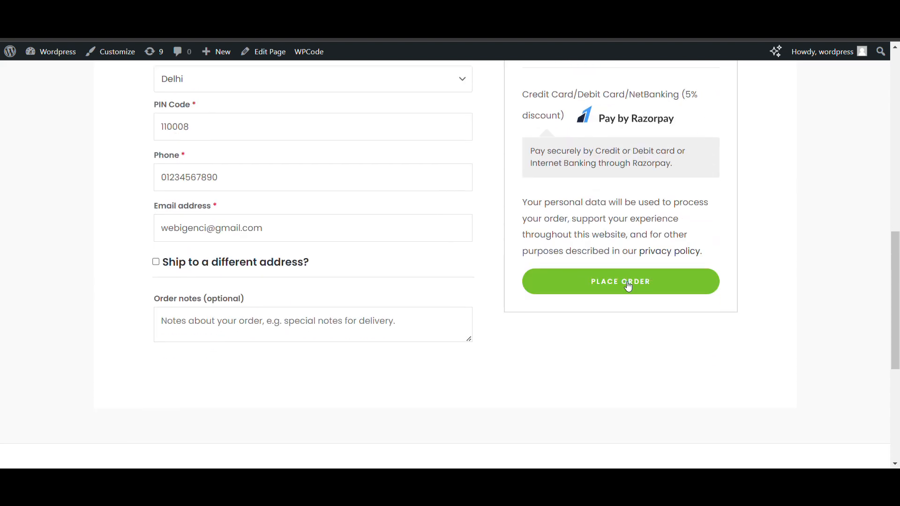
Try to place the Green Soil Lotus deposit order through Razorpay, and recheck the order totals on the checkout page
left_click(629, 286)
scroll(626, 284, "up", 11)
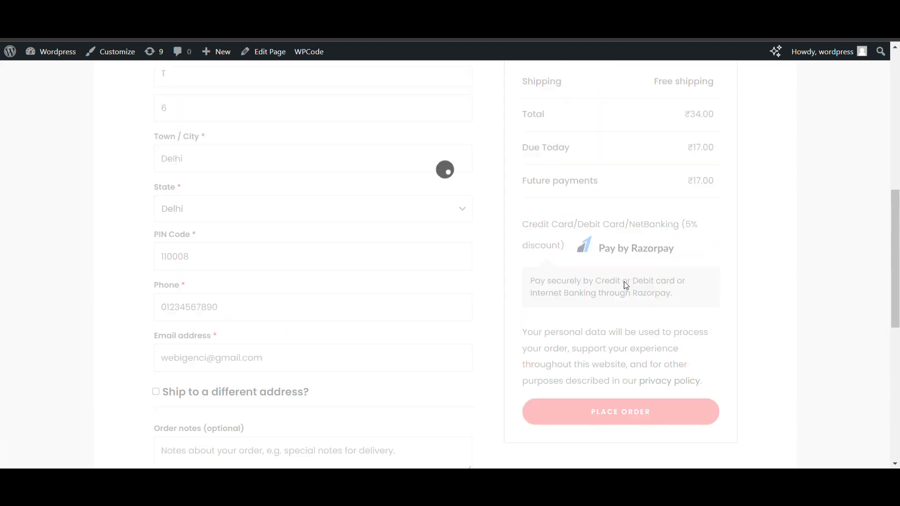
scroll(624, 284, "down", 7)
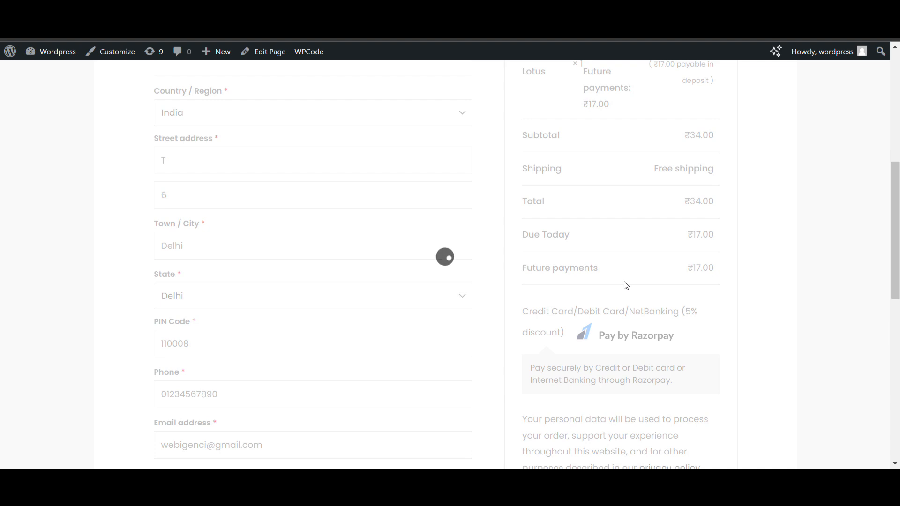
scroll(458, 274, "down", 1)
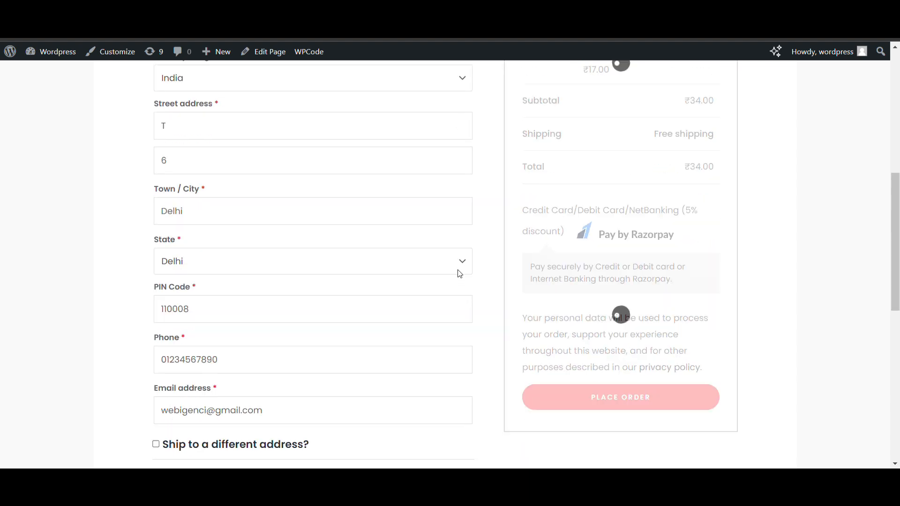
scroll(620, 241, "up", 1)
scroll(620, 241, "down", 1)
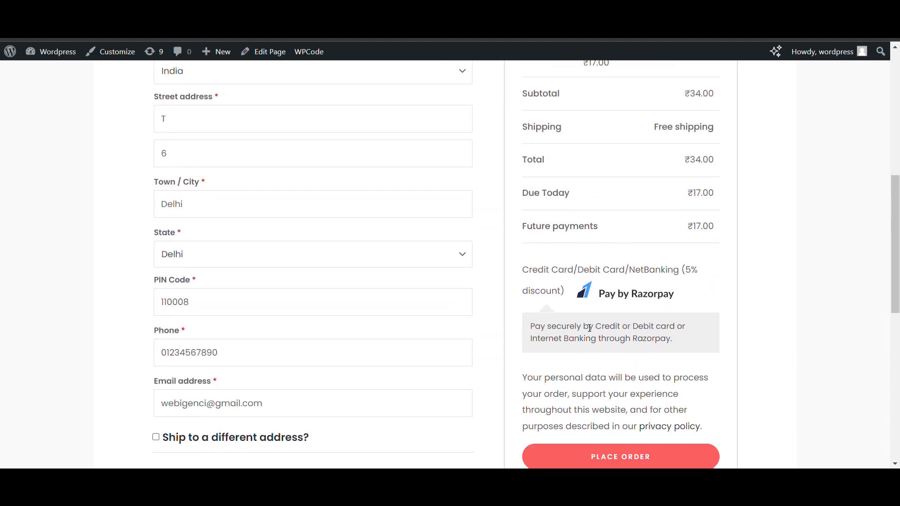
scroll(566, 294, "up", 1)
scroll(566, 294, "down", 2)
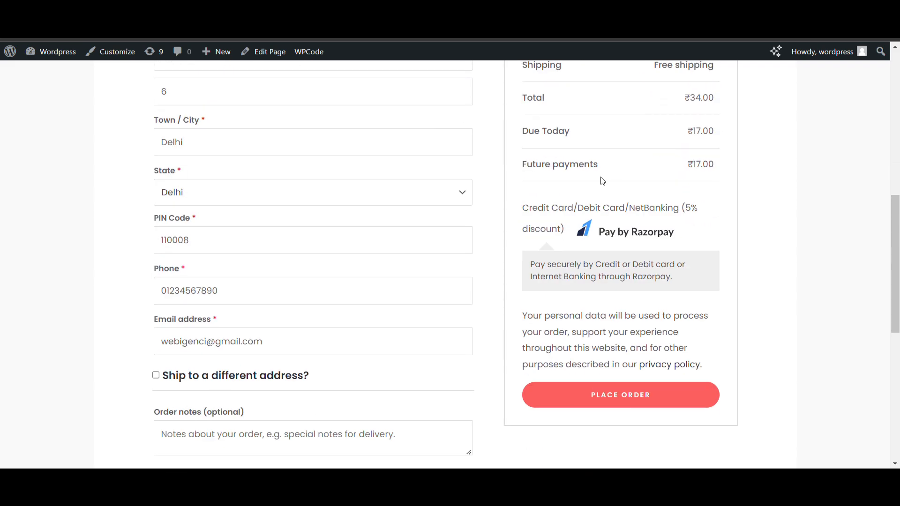
scroll(575, 231, "up", 4)
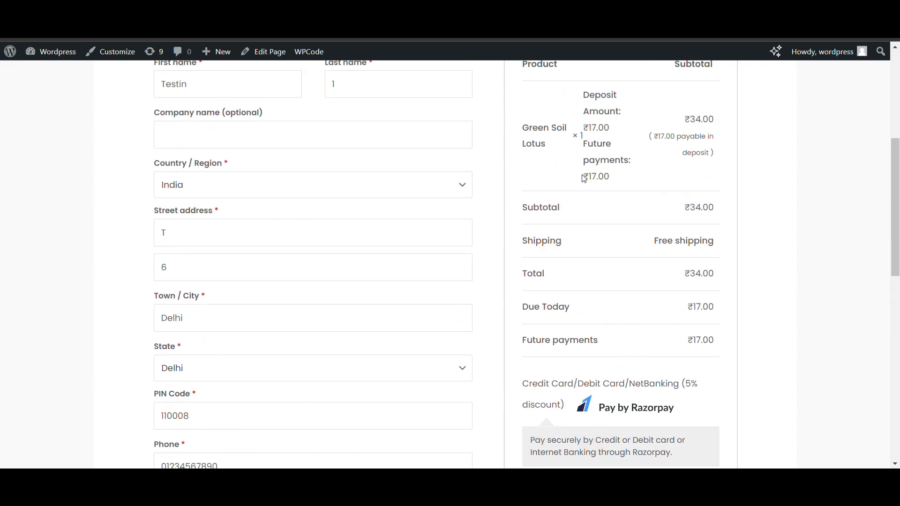
Open the full cart page and remove Green Soil Lotus from it
scroll(584, 178, "up", 6)
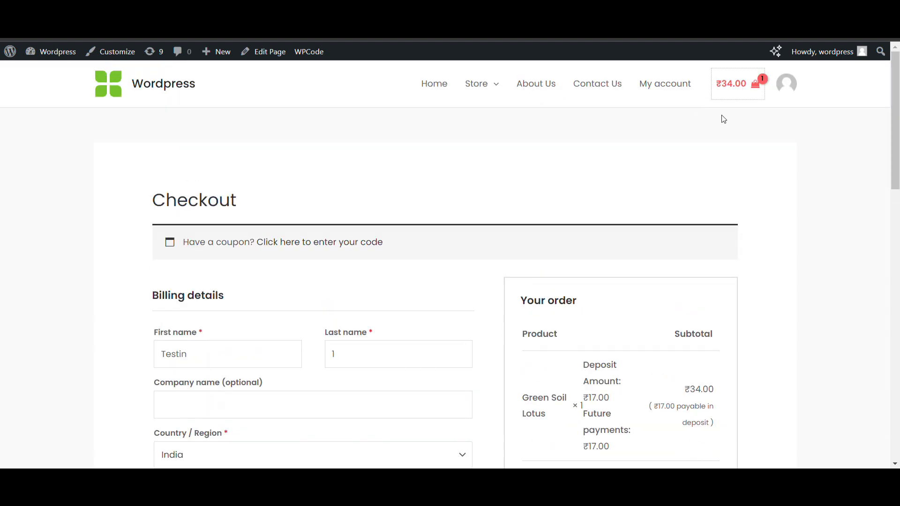
scroll(577, 195, "down", 2)
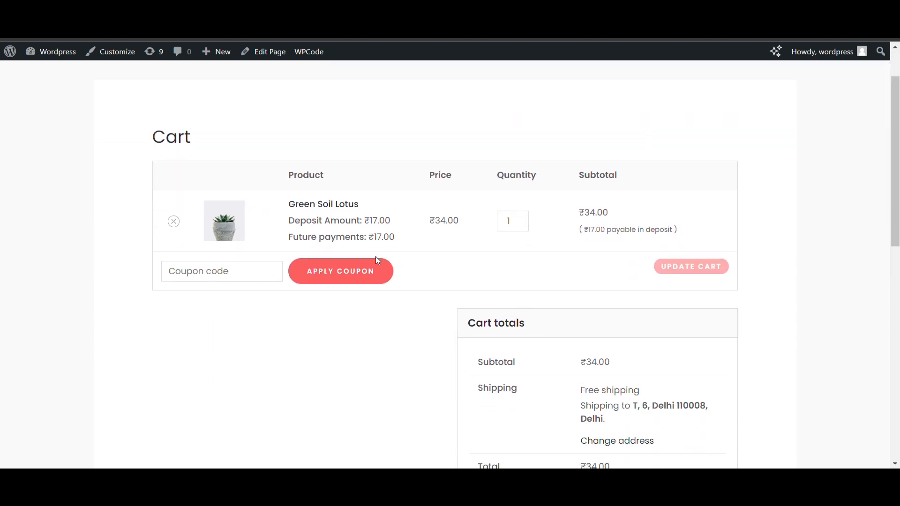
left_click(173, 221)
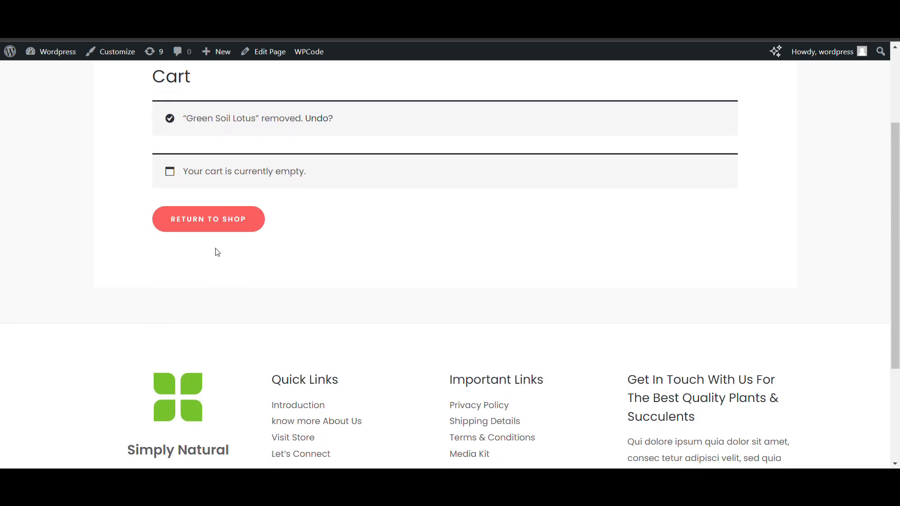
Browse to the Featured Plants on the storefront and open the Boncellensis Secullant product page
scroll(217, 251, "up", 3)
mouse_move(483, 84)
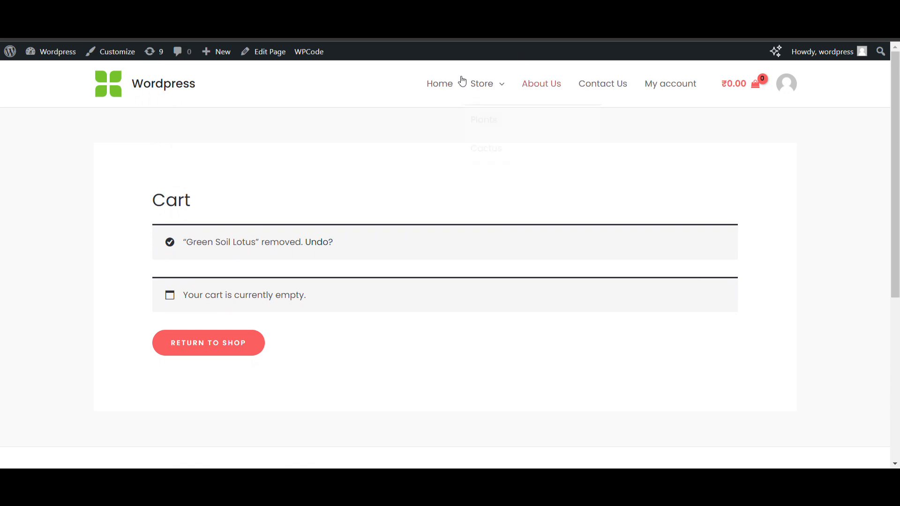
left_click(485, 88)
scroll(398, 277, "down", 8)
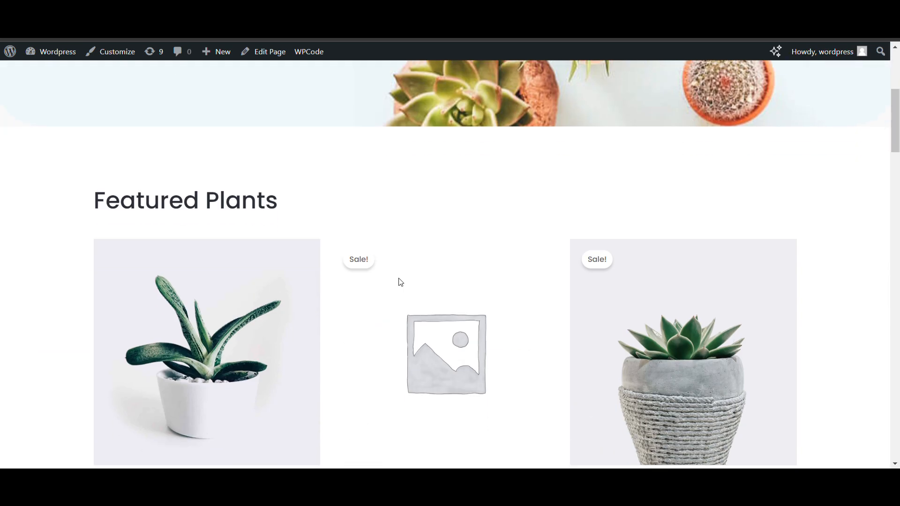
left_click(242, 249)
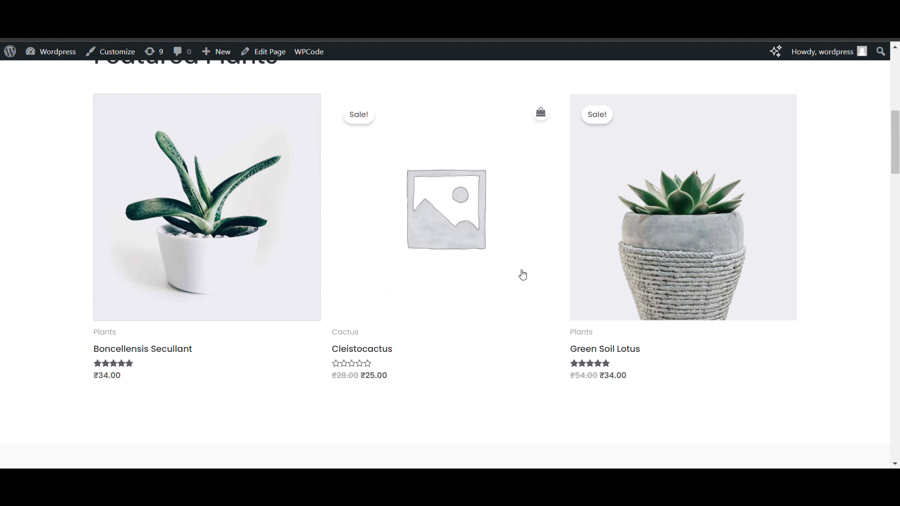
Add one Boncellensis Secullant to the cart with Pay full amount selected, and open the shopping cart
scroll(543, 263, "down", 5)
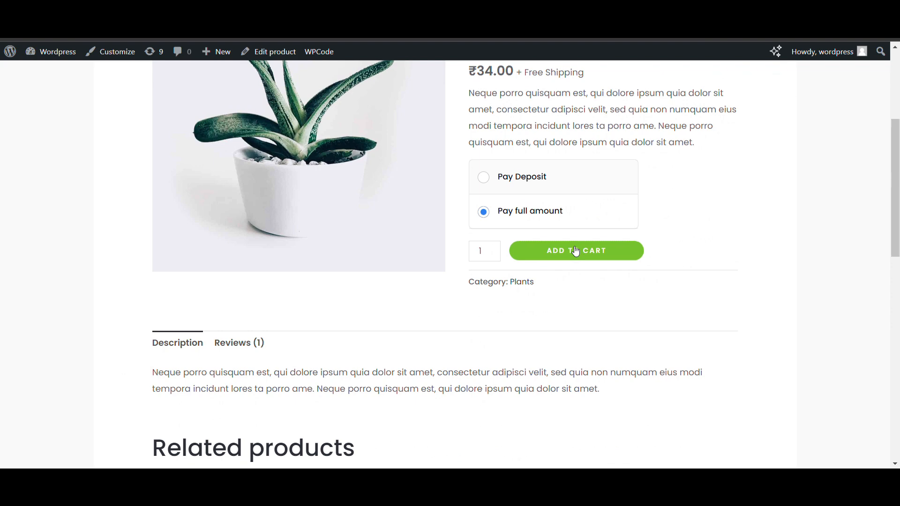
scroll(708, 201, "up", 5)
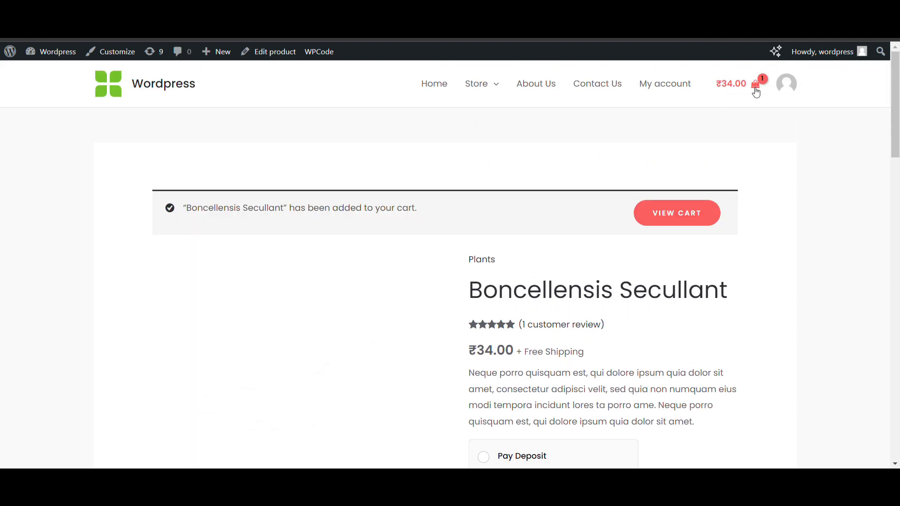
left_click(756, 89)
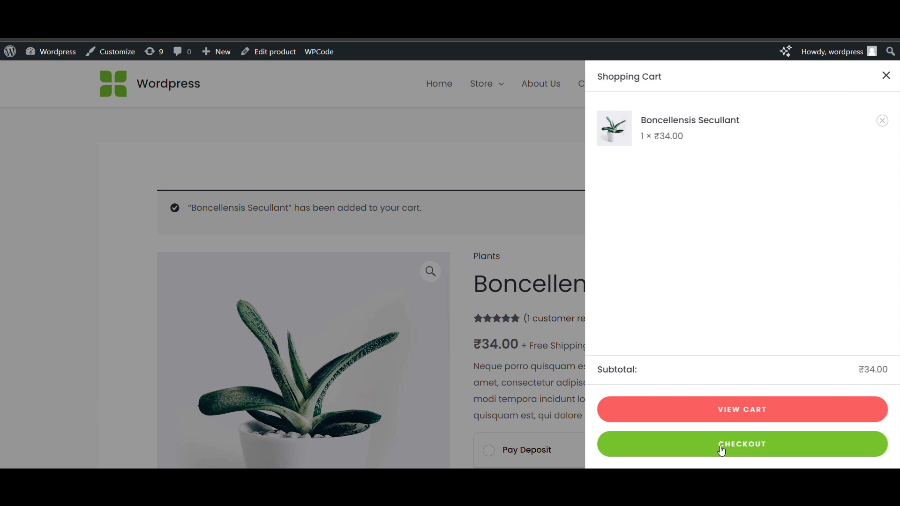
Proceed to checkout and try both payment methods, Cash on delivery and Credit Card/Debit Card/NetBanking through Razorpay
scroll(495, 257, "down", 10)
scroll(495, 256, "up", 1)
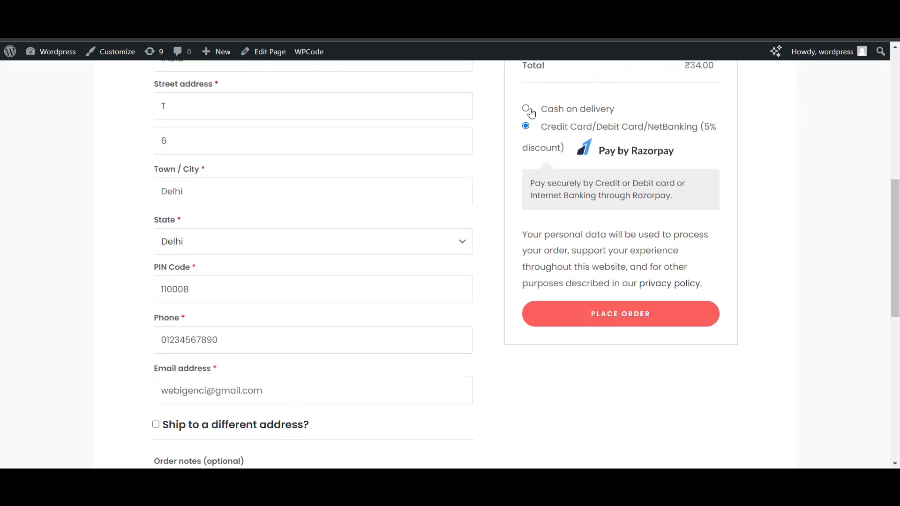
left_click(527, 109)
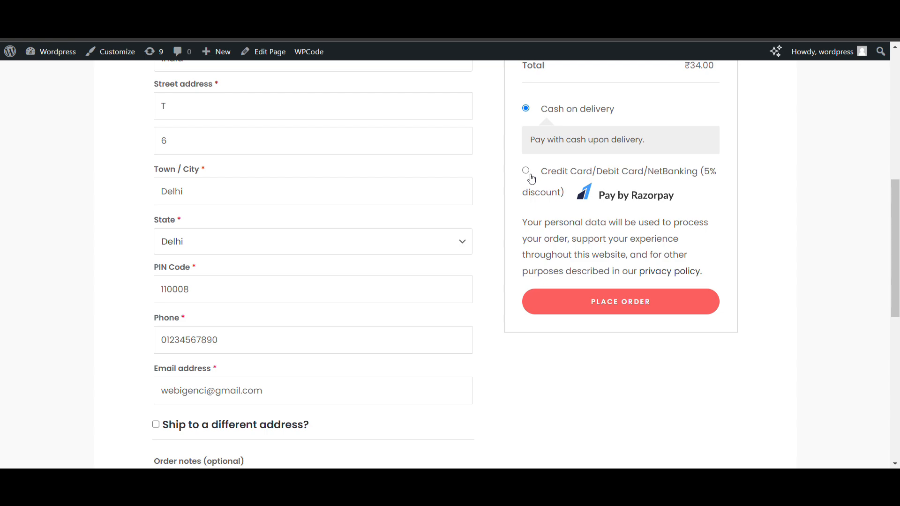
left_click(527, 172)
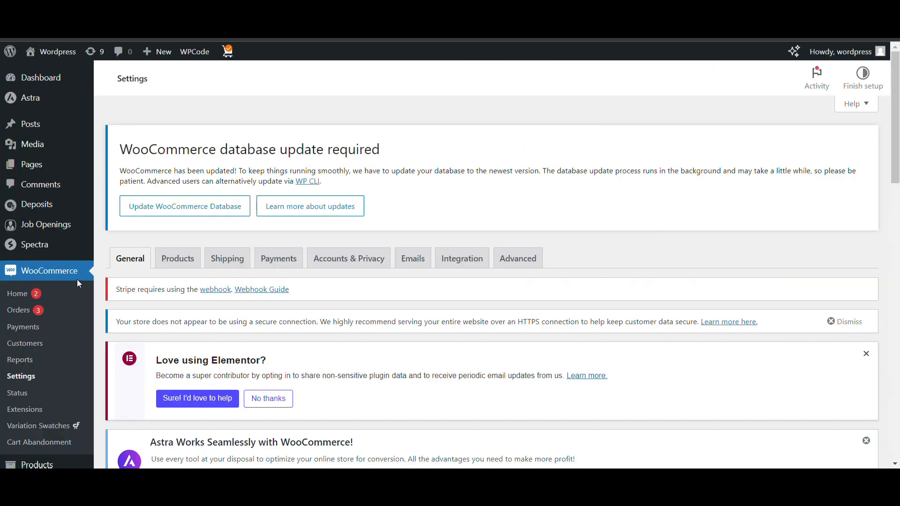
Return to the admin dashboard, open the Deposits general settings and review the disabled payment gateways
scroll(38, 244, "down", 1)
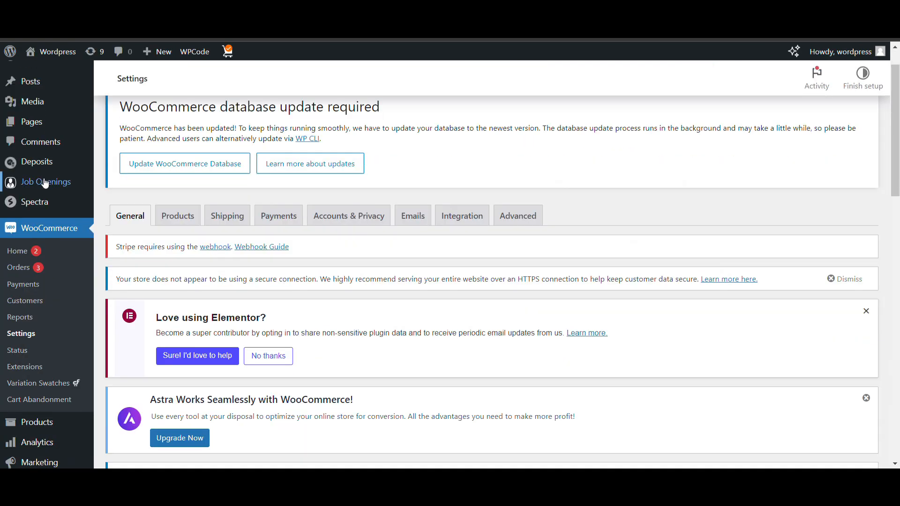
left_click(45, 163)
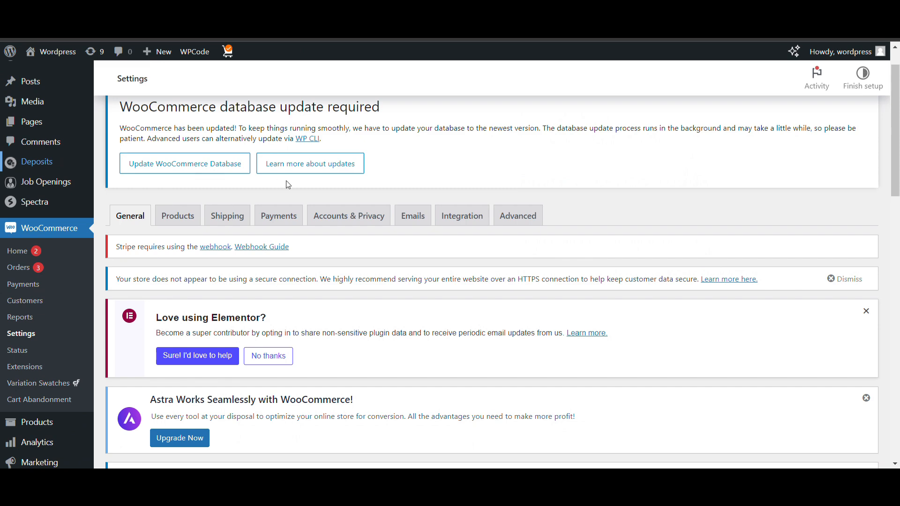
scroll(288, 183, "down", 3)
scroll(382, 221, "down", 4)
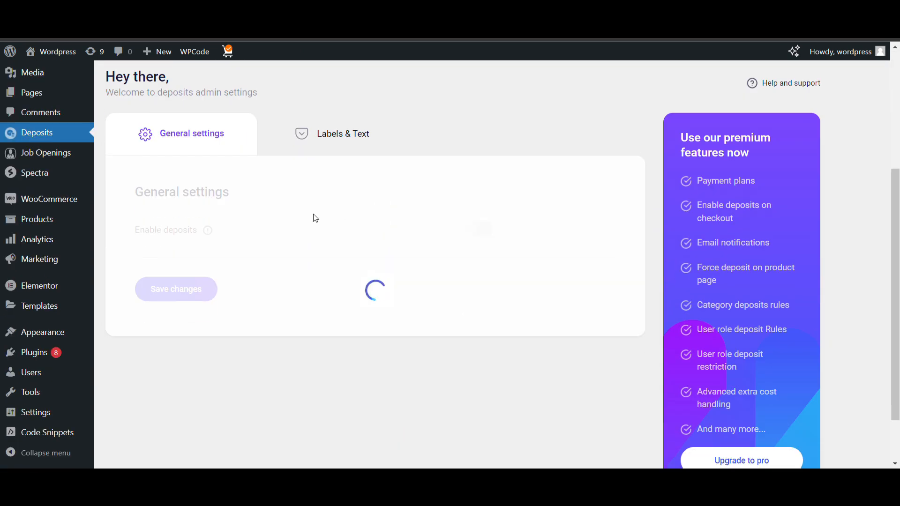
scroll(586, 327, "down", 3)
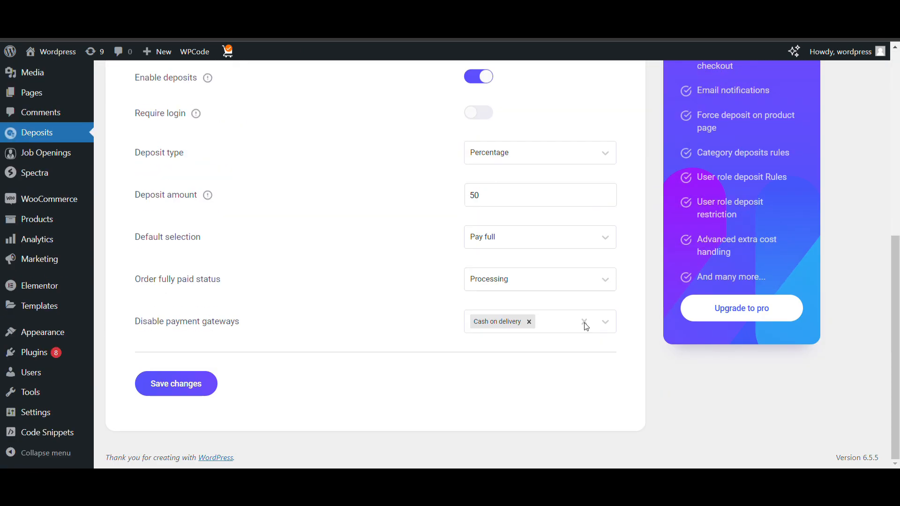
Remove Cash on delivery from the disabled payment gateways in the Deposits settings and save the changes
left_click(529, 321)
left_click(200, 375)
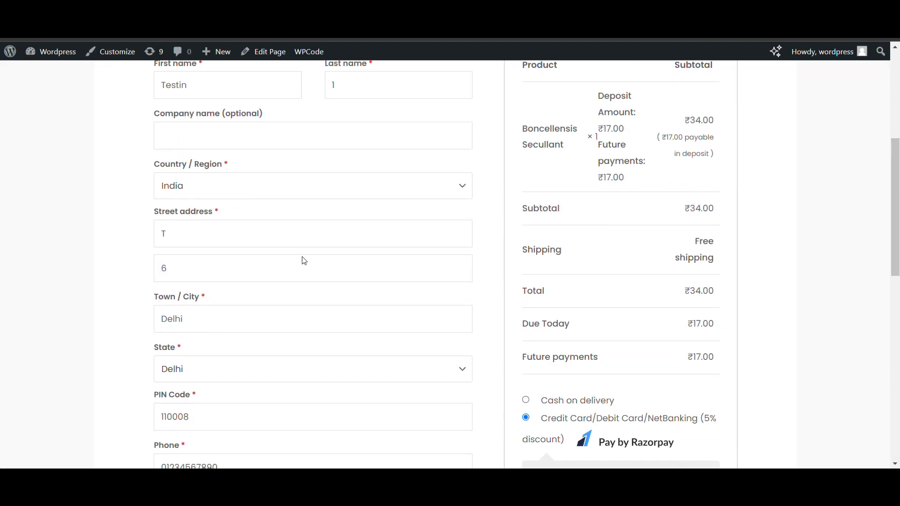
Return to the storefront checkout, choose Cash on delivery for the Boncellensis Secullant deposit and place the order
scroll(304, 261, "down", 3)
scroll(304, 260, "down", 2)
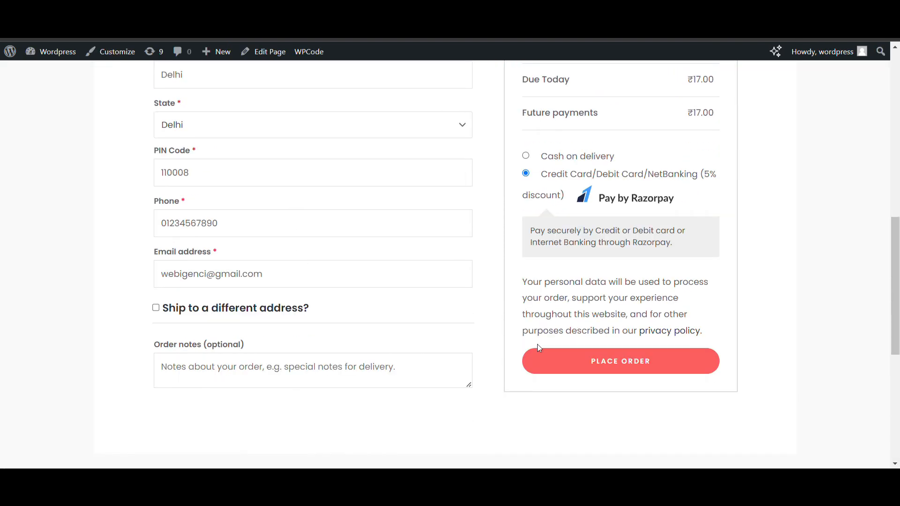
left_click(526, 156)
scroll(581, 327, "up", 4)
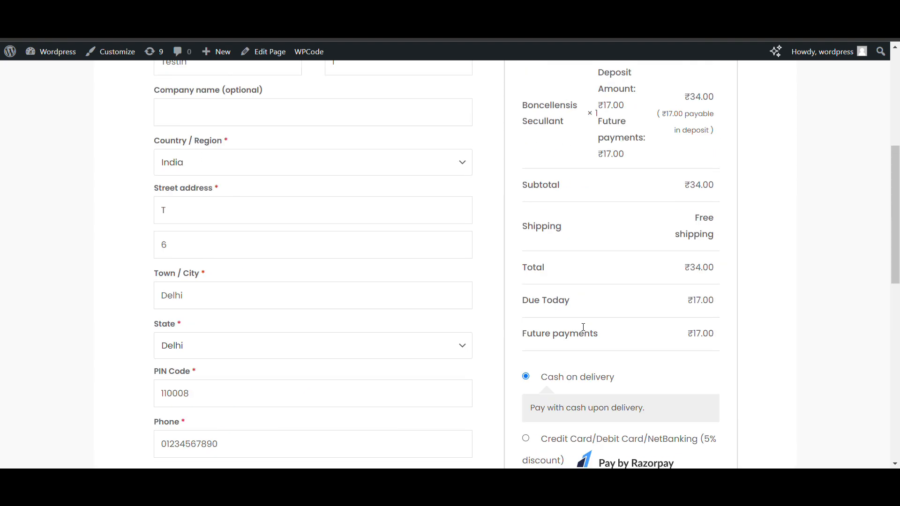
scroll(581, 327, "down", 3)
left_click(607, 379)
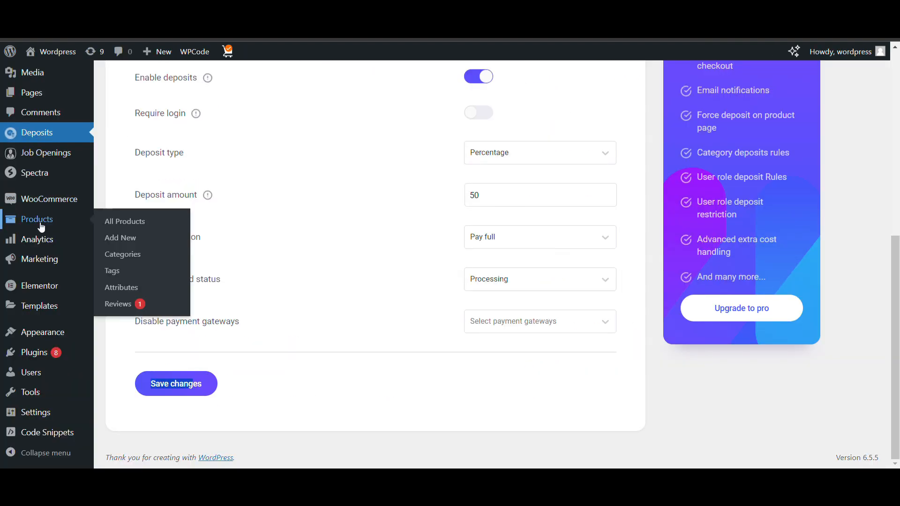
Switch to the admin dashboard, list the WooCommerce orders and open the newest on-hold order
mouse_move(44, 201)
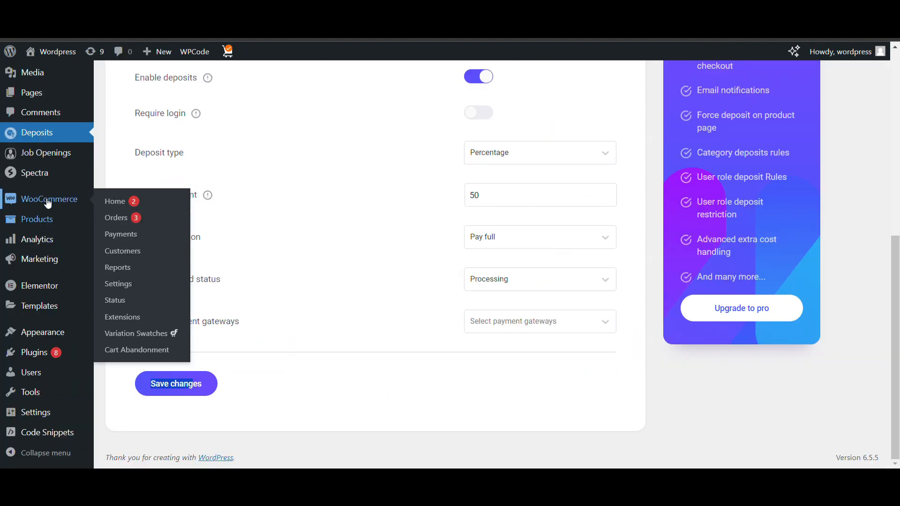
left_click(118, 216)
scroll(437, 276, "down", 6)
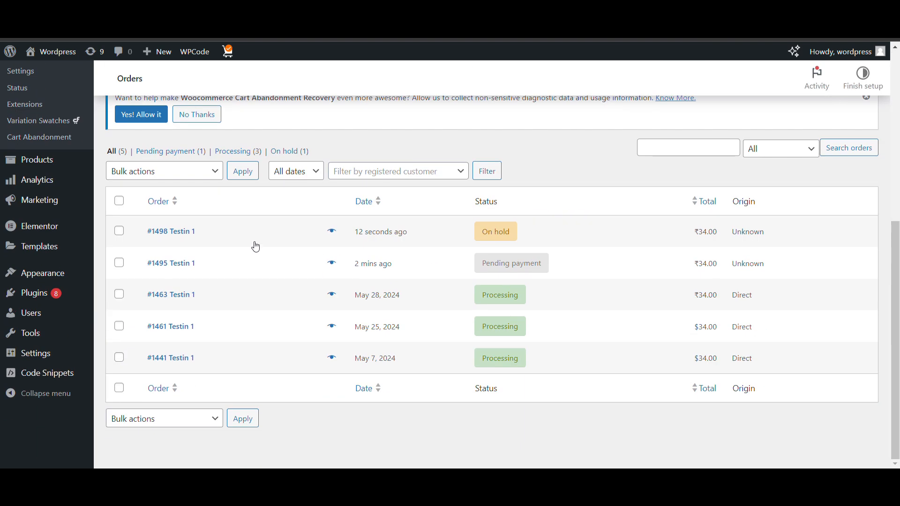
left_click(165, 236)
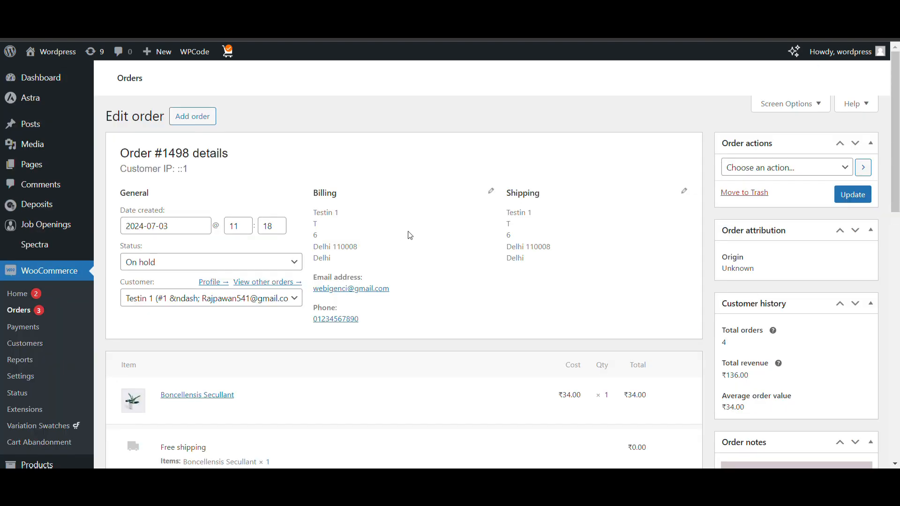
Examine the order's status, deposit and future payment amounts, partial payment details and custom fields
scroll(356, 235, "down", 8)
scroll(362, 231, "up", 3)
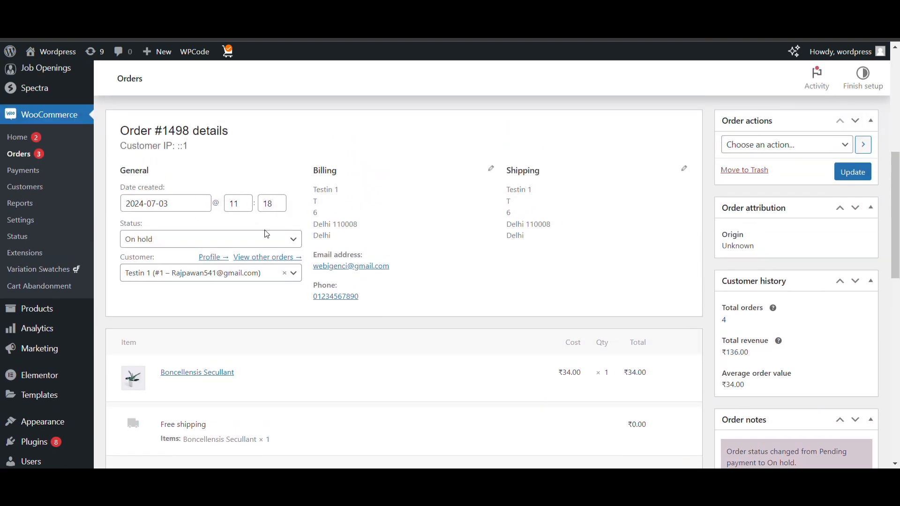
scroll(317, 288, "down", 5)
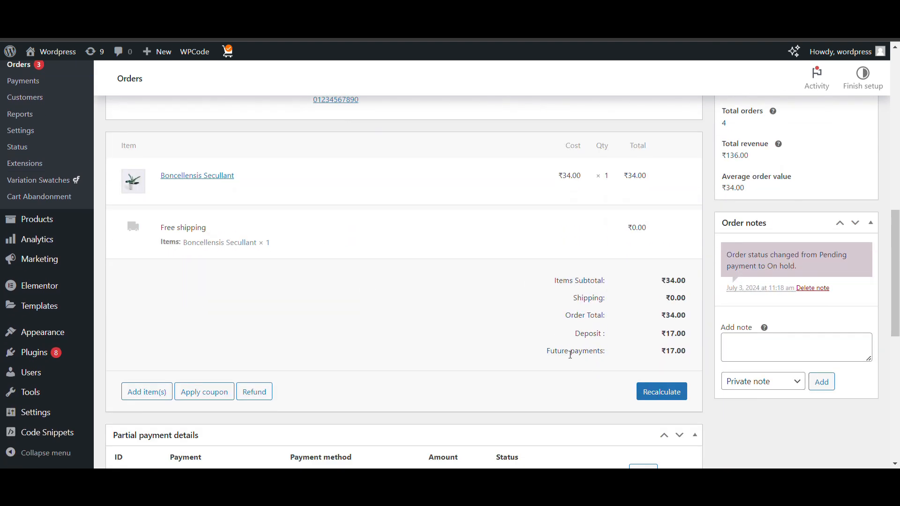
scroll(579, 354, "down", 1)
scroll(513, 346, "down", 2)
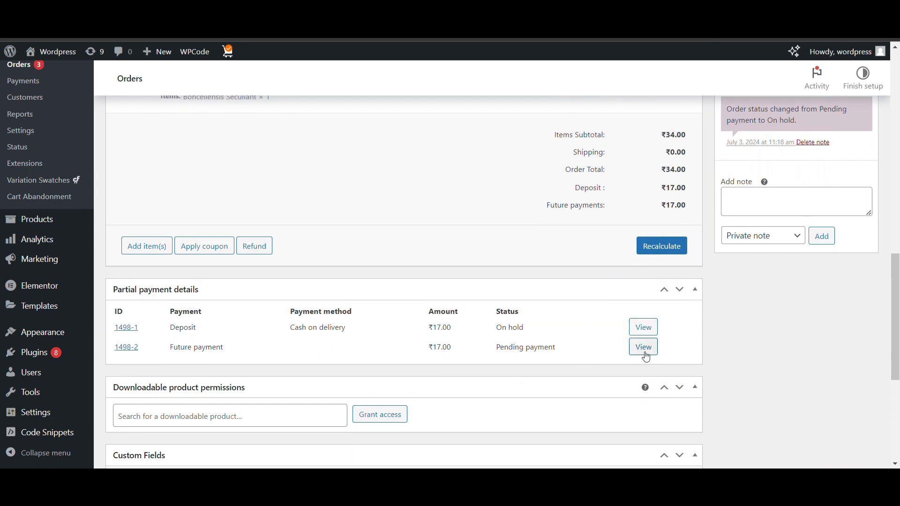
scroll(557, 388, "down", 5)
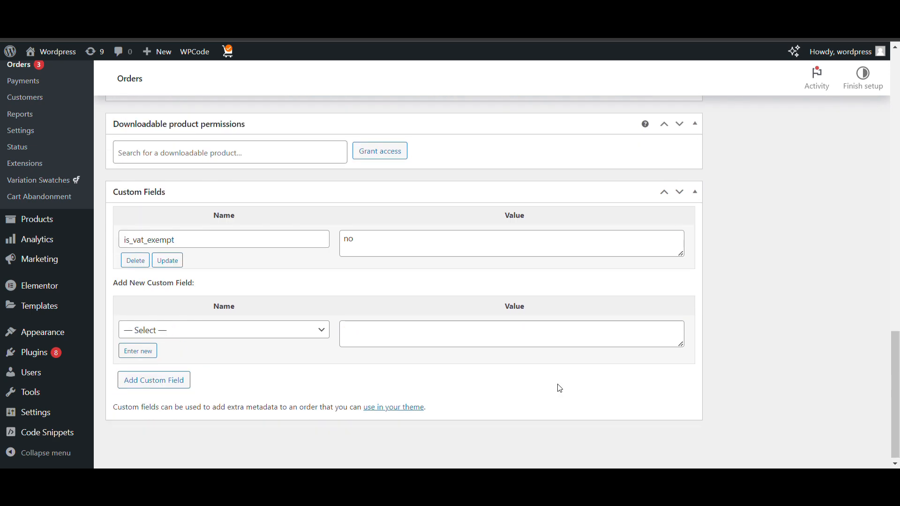
scroll(559, 388, "up", 10)
scroll(560, 388, "up", 7)
scroll(612, 181, "down", 4)
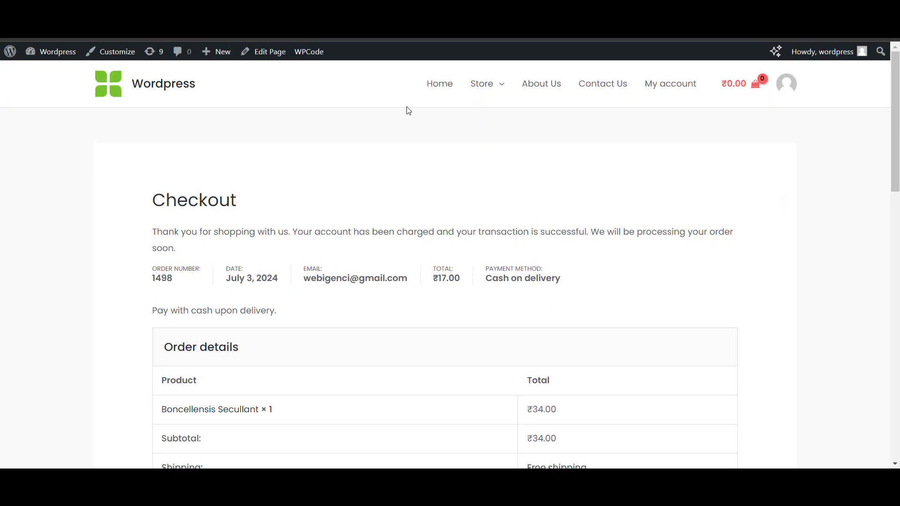
Return to the storefront, browse the Plants category of the store and open the Aluminum Plant product page
mouse_move(500, 71)
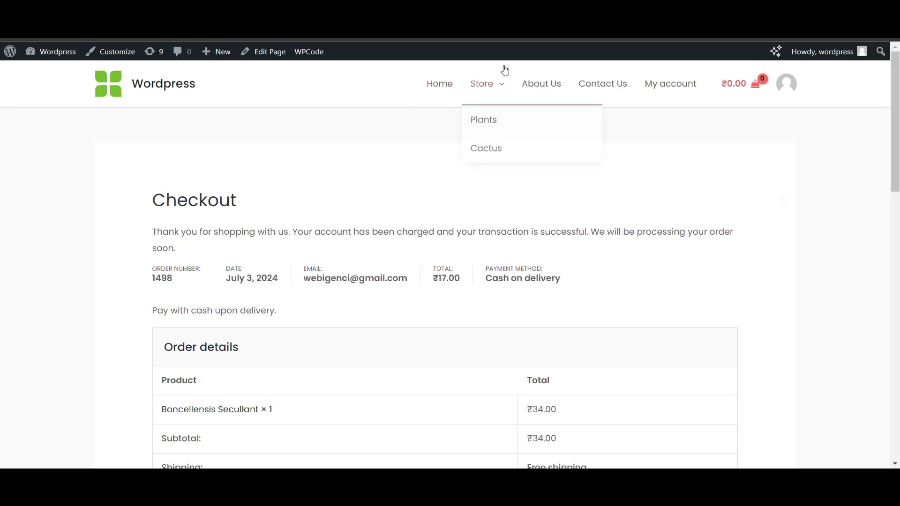
left_click(479, 117)
scroll(429, 186, "down", 5)
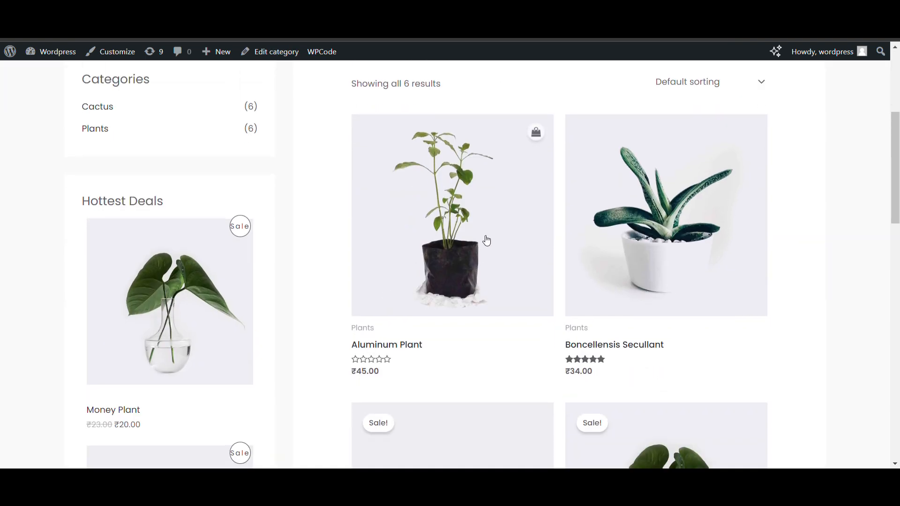
left_click(487, 240)
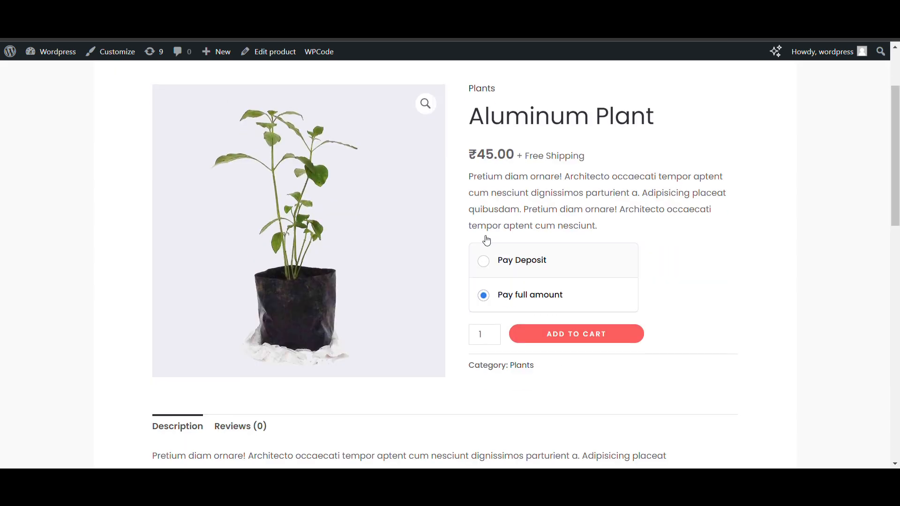